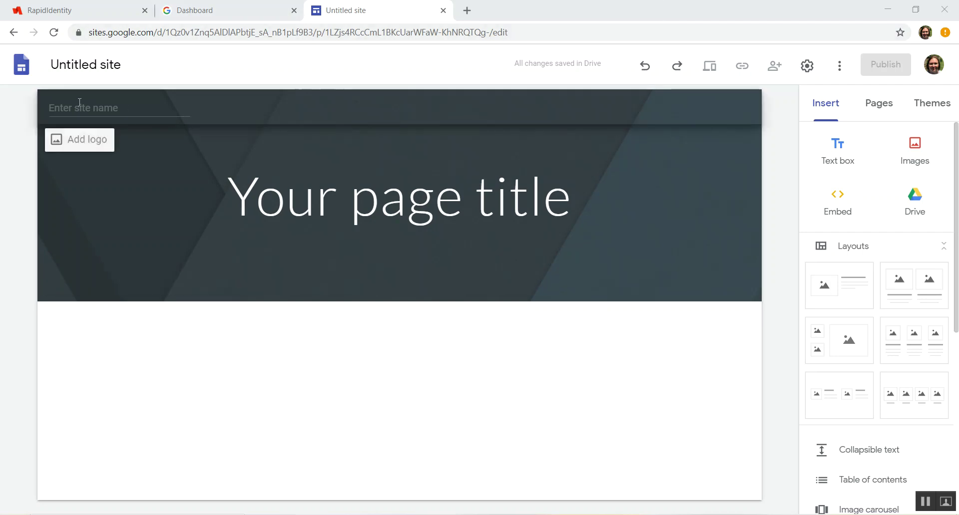
# - Name the site document "Student Site"
pyautogui.click(148, 68)
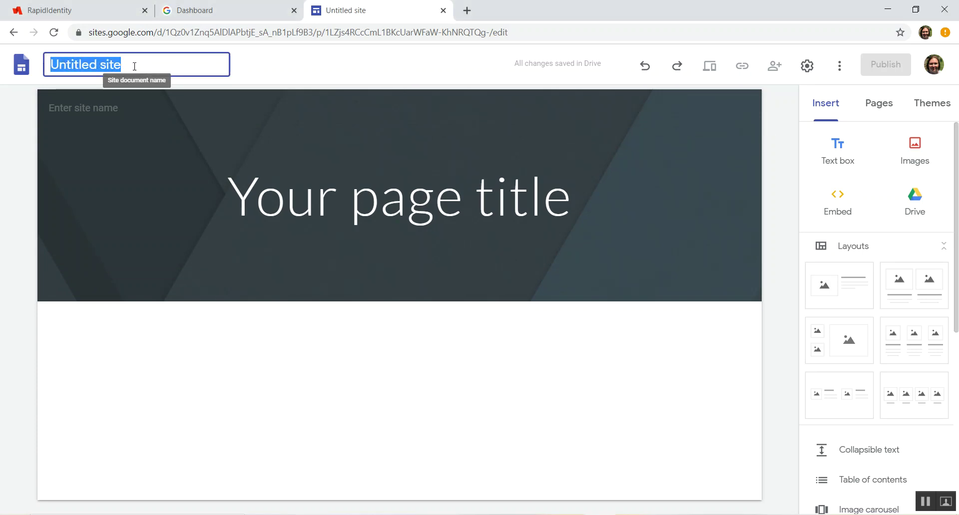
pyautogui.write('Student Si')
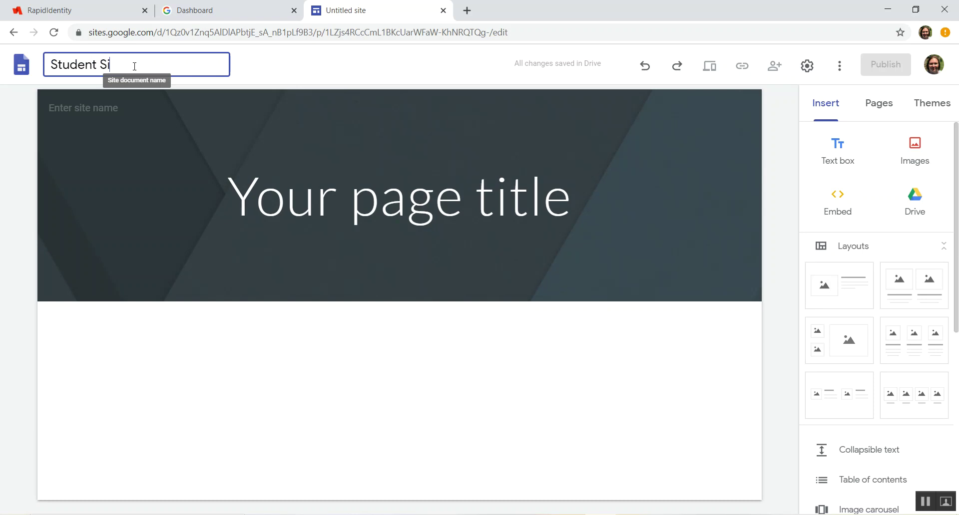
pyautogui.press('BackSpace')
pyautogui.write('ite')
pyautogui.click(178, 171)
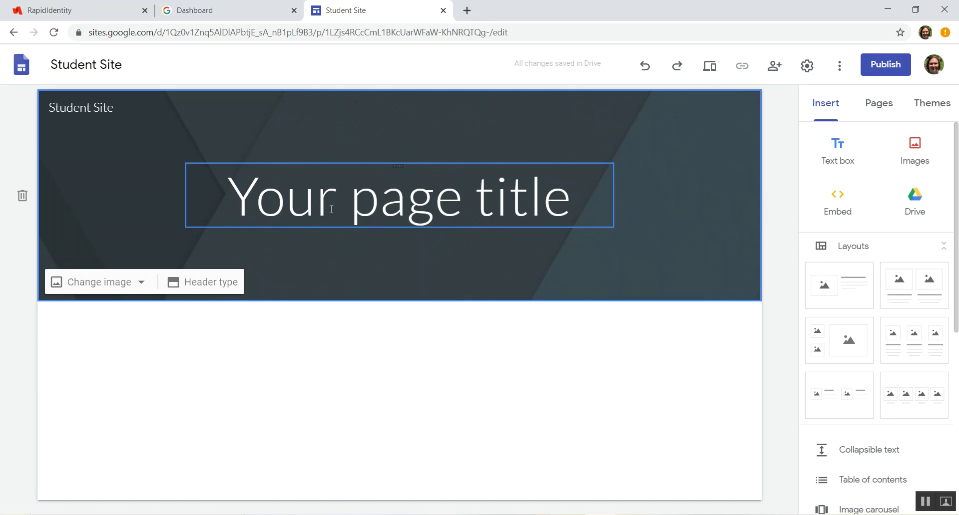
# - Replace the page title placeholder in the header with "Welcome to my site!"
pyautogui.click(231, 195)
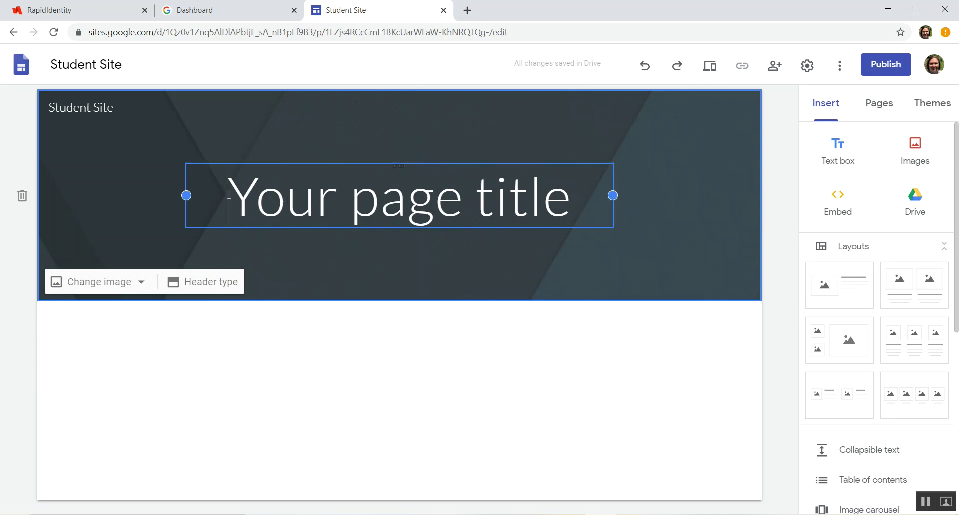
pyautogui.tripleClick(307, 191)
pyautogui.write('Welcome')
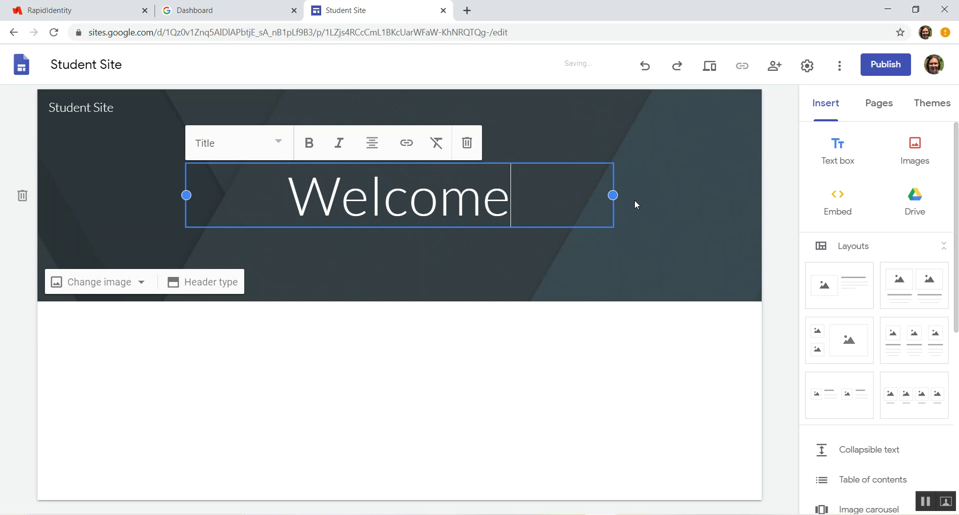
pyautogui.write(' to my site')
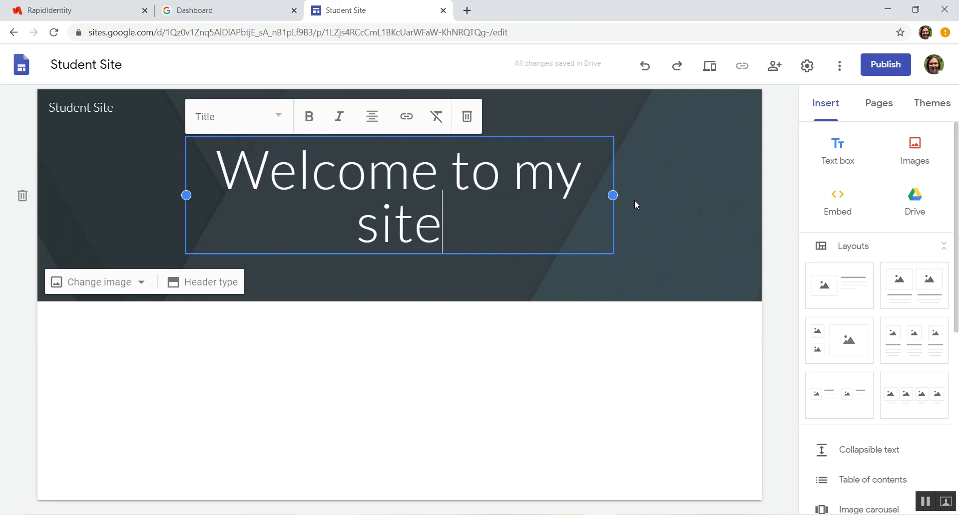
pyautogui.write('!')
pyautogui.click(709, 248)
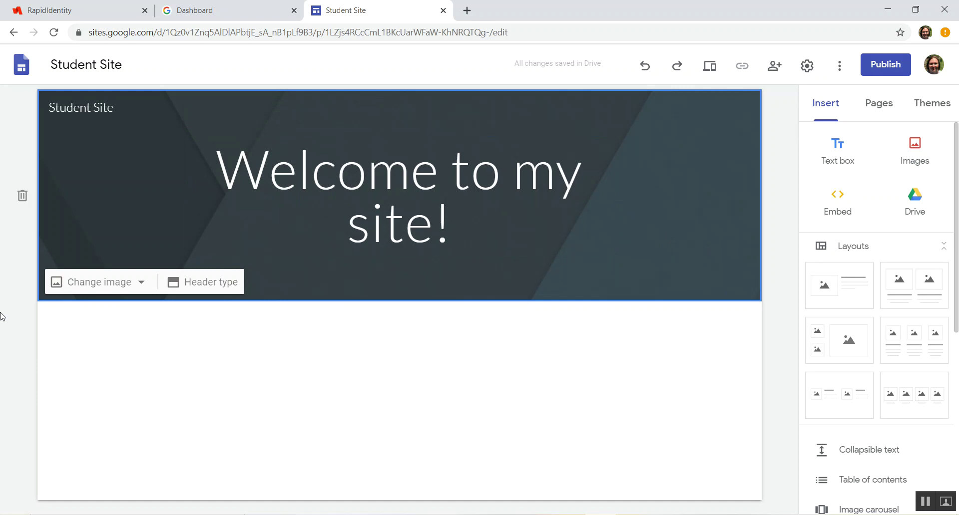
# - Examine the gallery and search sources offered for the header image, leaving the current image in place
pyautogui.click(140, 282)
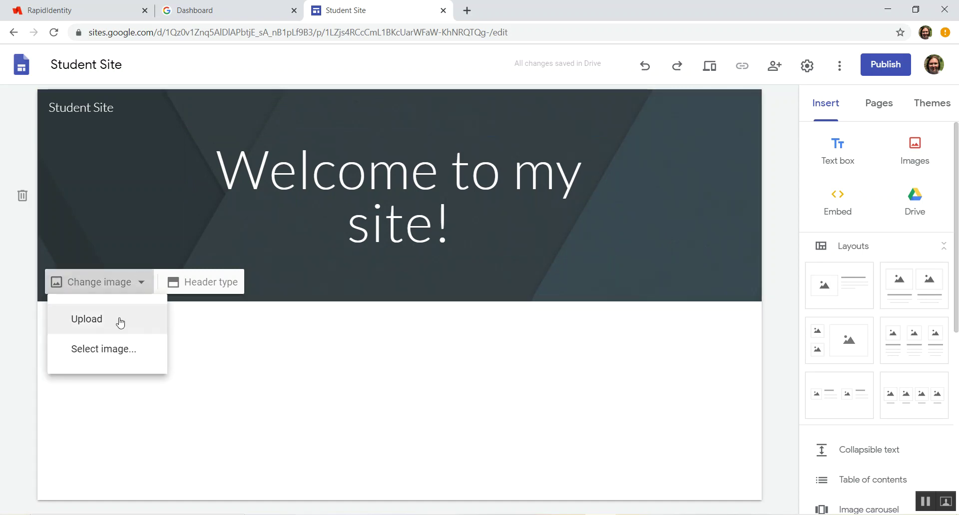
pyautogui.click(122, 351)
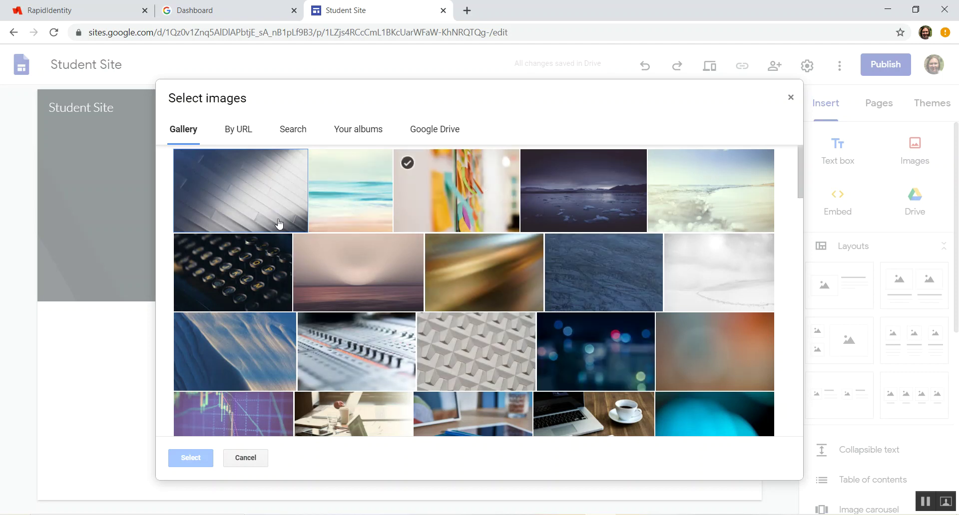
pyautogui.click(292, 129)
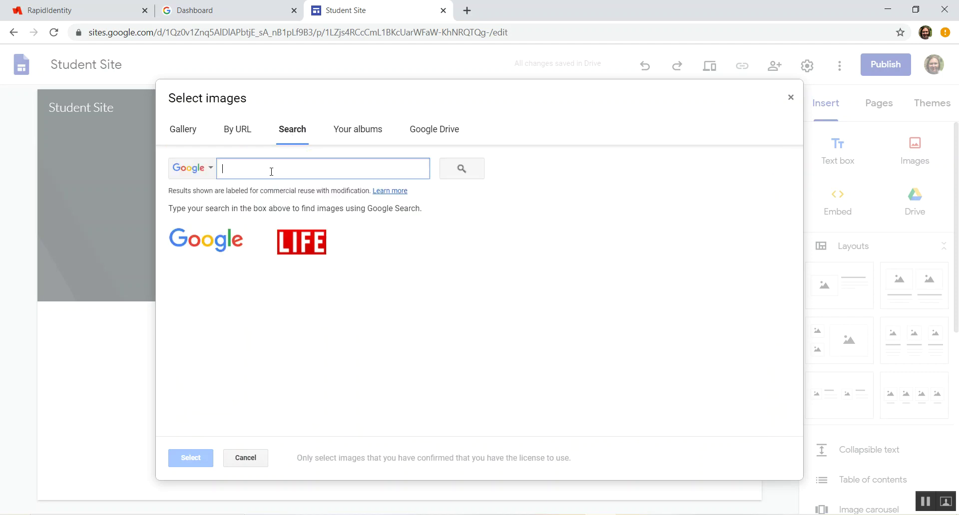
pyautogui.click(184, 129)
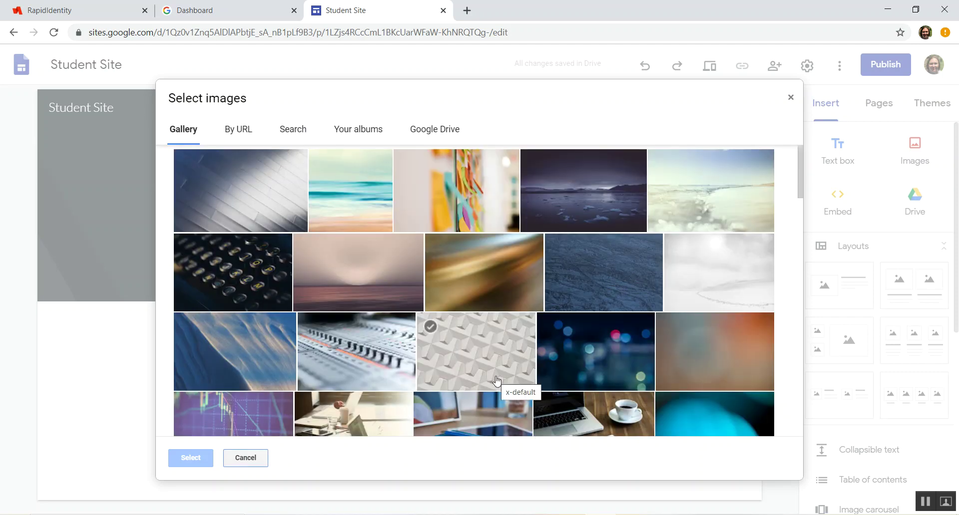
pyautogui.click(245, 458)
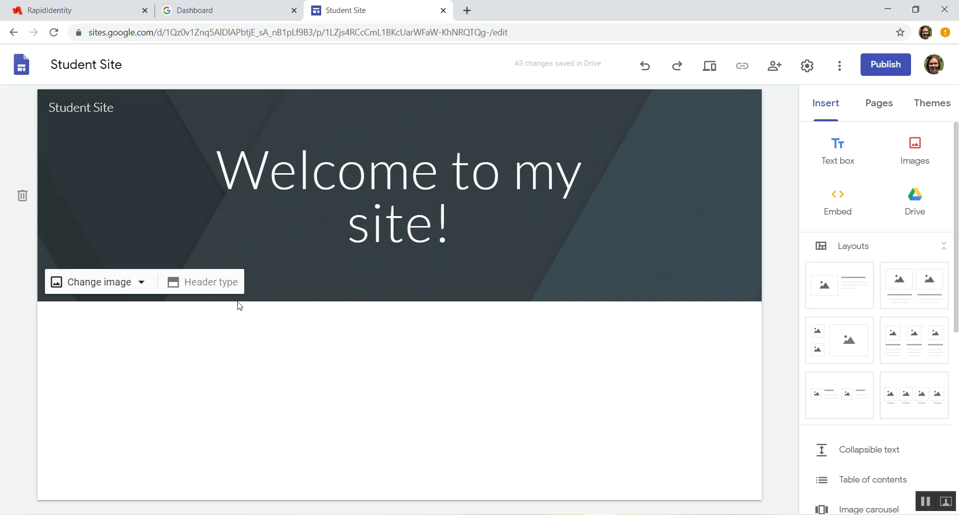
# - Try the Cover, Large banner and Title only header types, and return the header to Banner
pyautogui.click(218, 284)
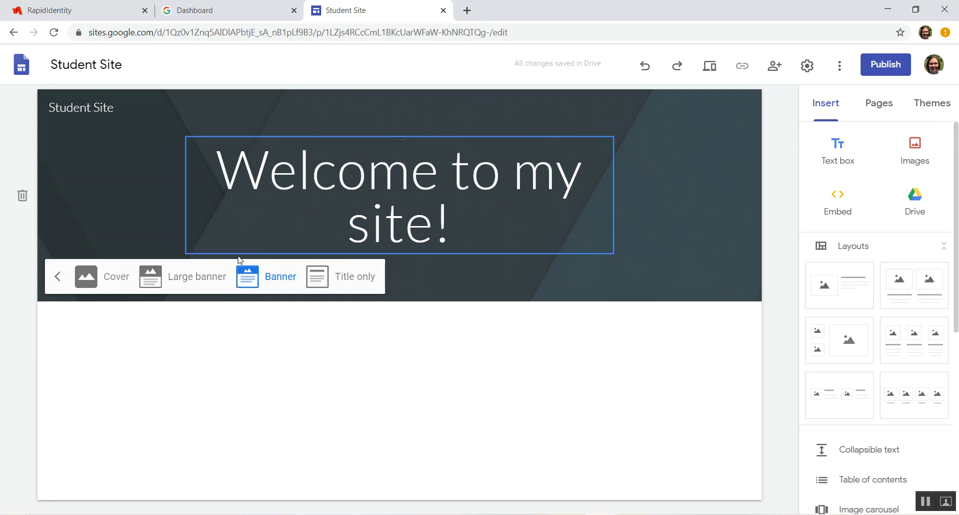
pyautogui.click(86, 276)
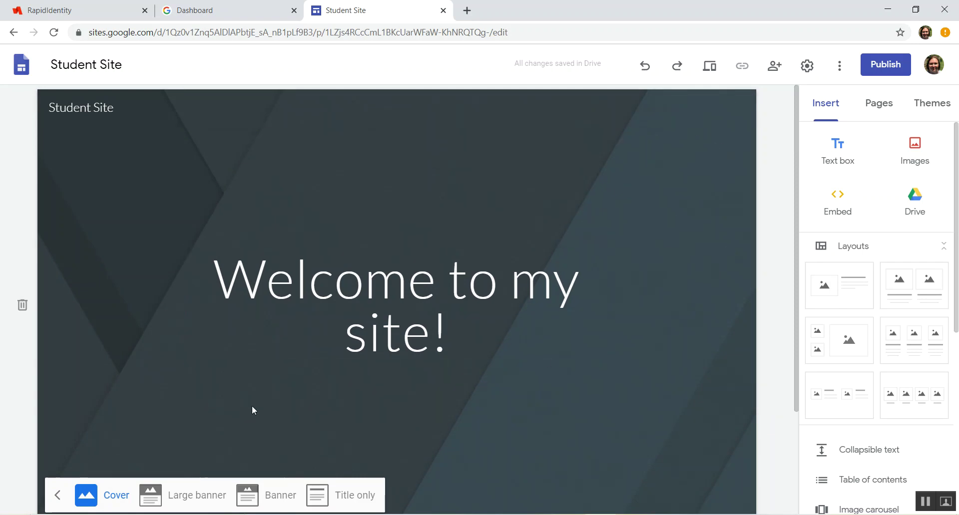
pyautogui.click(183, 497)
pyautogui.click(287, 396)
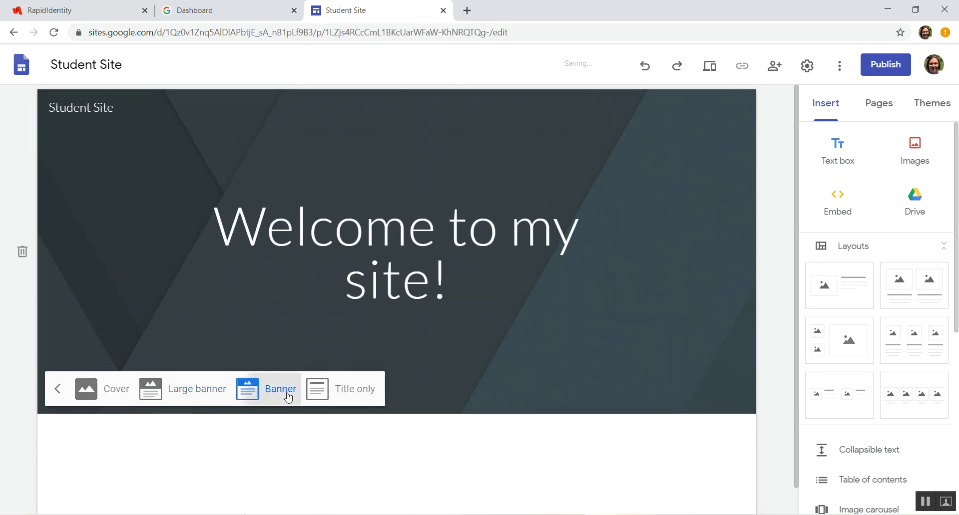
pyautogui.click(358, 280)
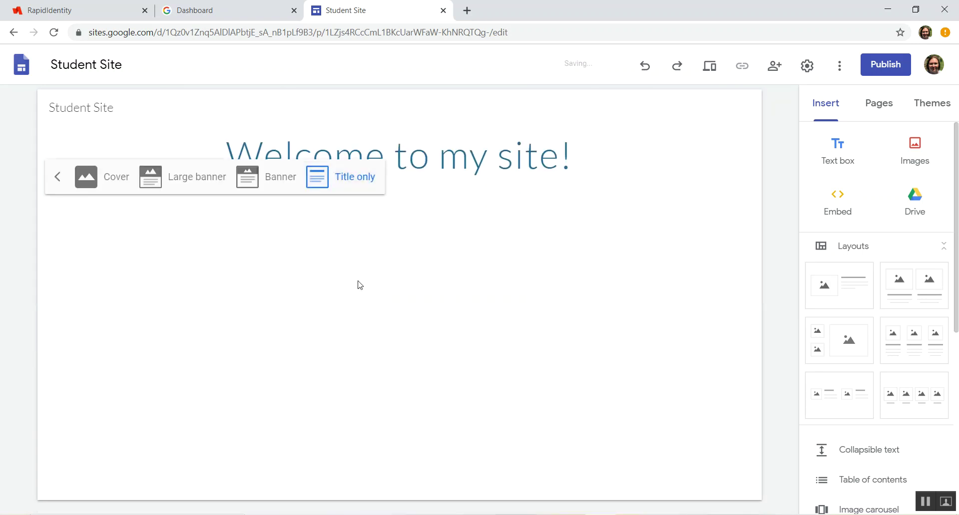
pyautogui.click(92, 179)
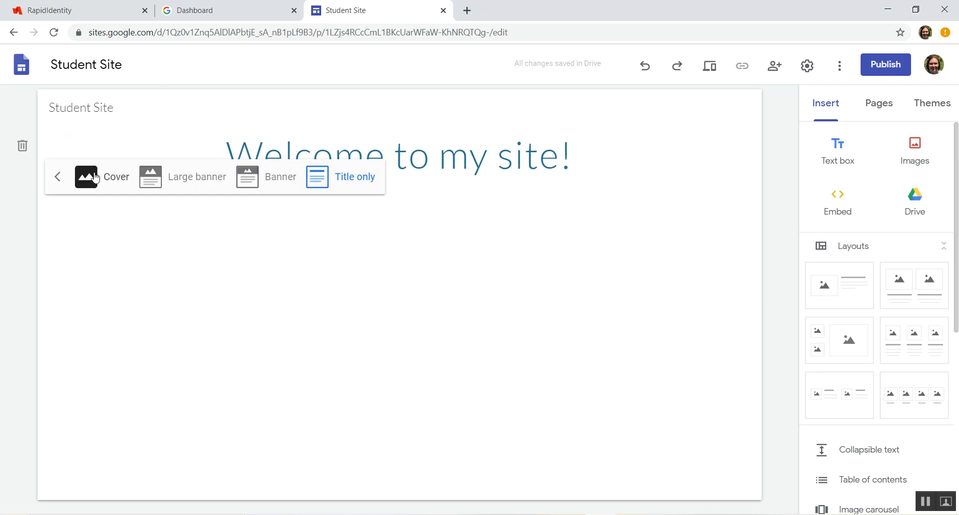
pyautogui.click(57, 496)
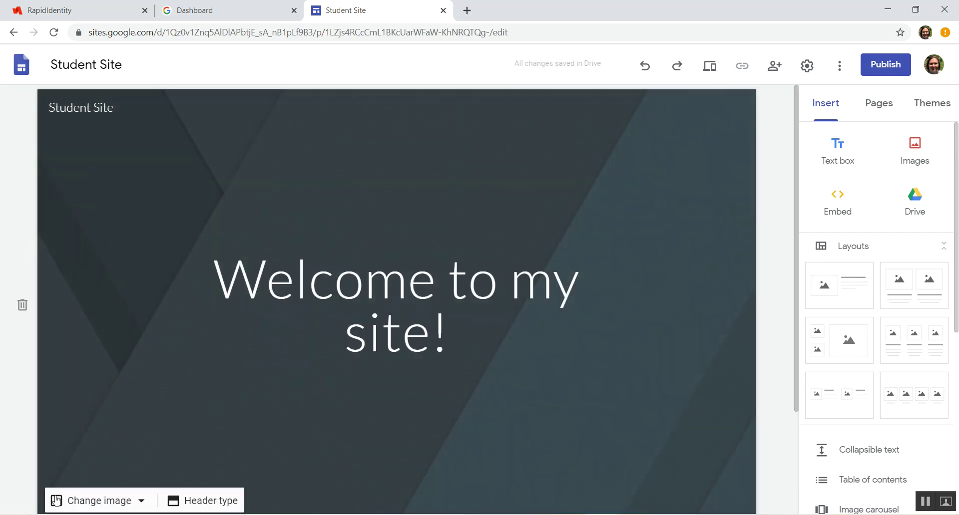
pyautogui.click(198, 501)
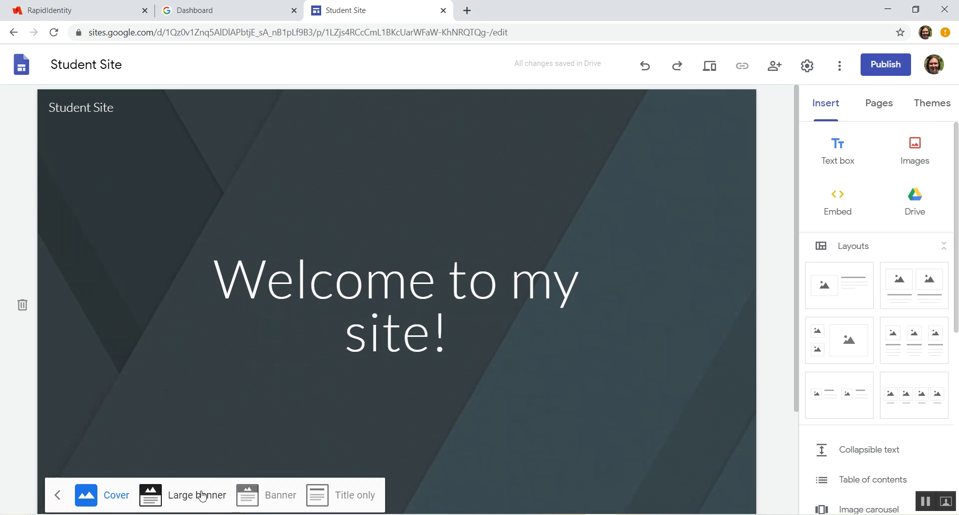
pyautogui.click(200, 497)
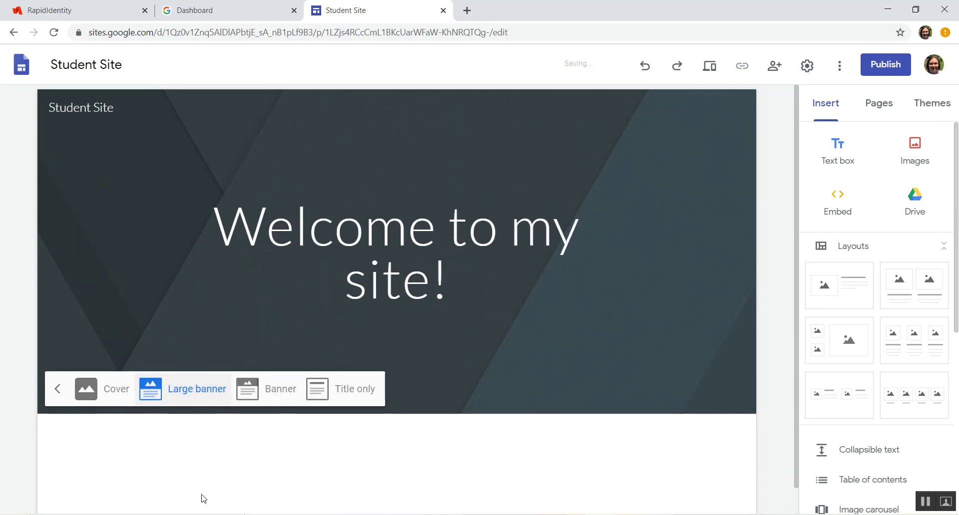
pyautogui.click(272, 389)
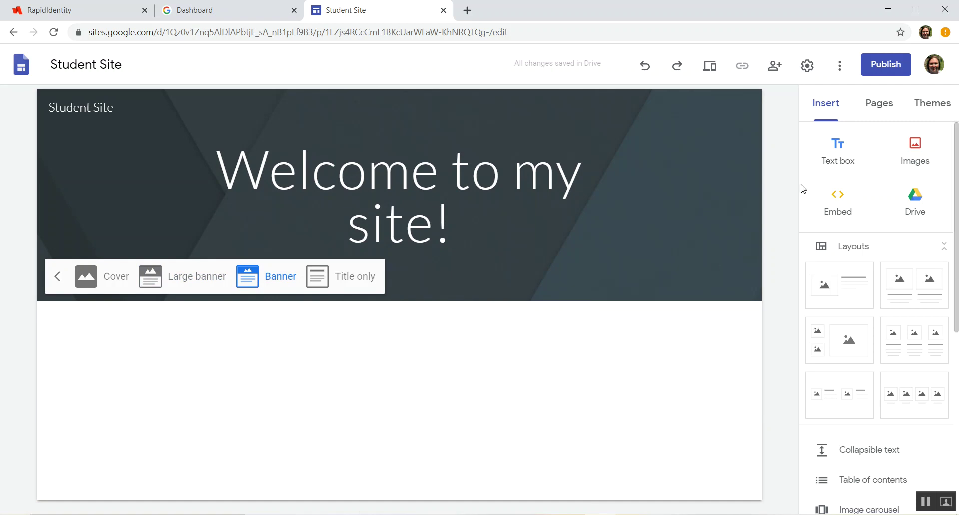
# - Insert a text box below the header and narrow it to about half the section's width
pyautogui.click(838, 158)
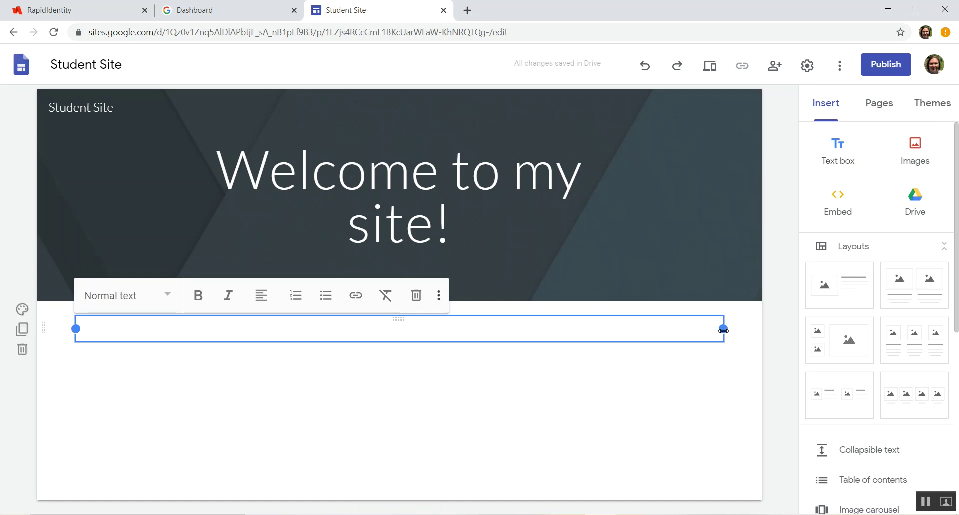
pyautogui.moveTo(723, 329); pyautogui.dragTo(392, 329)
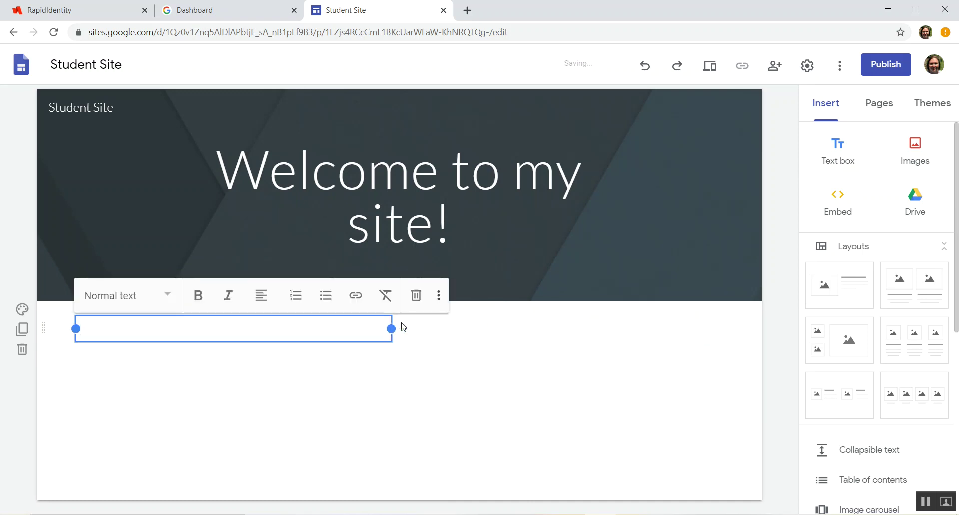
# - Fill the text box with filler letters until they wrap to a second line, and delete them all
pyautogui.write('fjkdfjkdsjfklsdjffffffffffffffffffffffffffff')
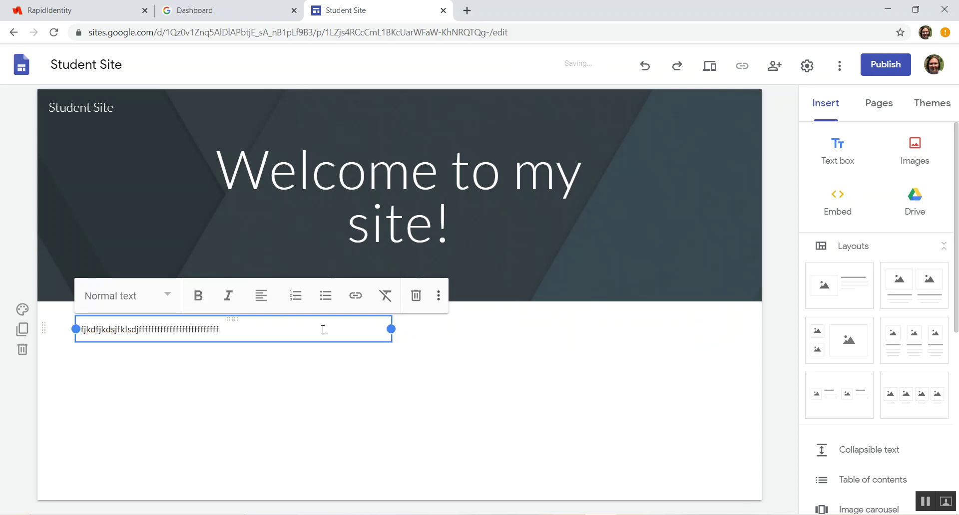
pyautogui.write('fffffffffffffffffffffffffffffffffffffffffffffffffffffffffffffffffffffffffffffffffffff')
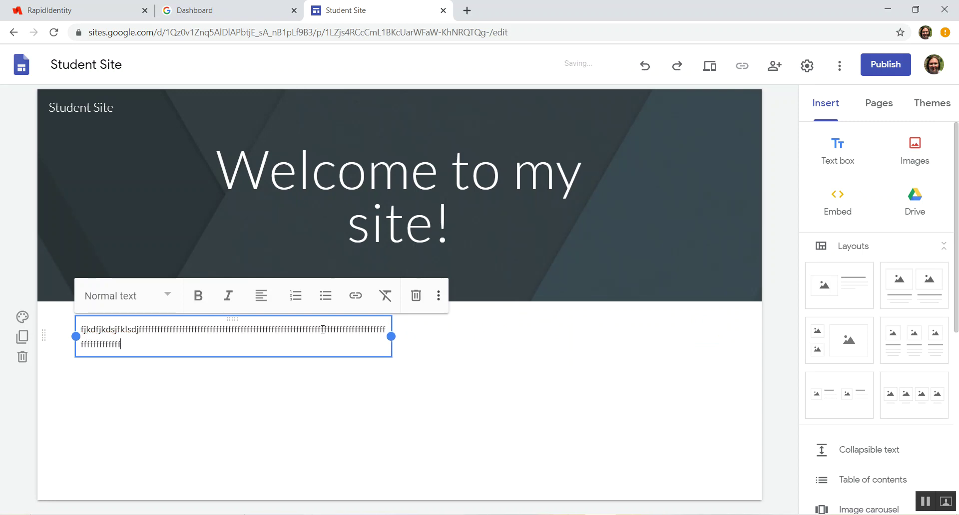
pyautogui.write('ffffffffffffffffffffffffffffffffffffffffffffffffffffffffffffffffffffffffffffffffffffffffffffff')
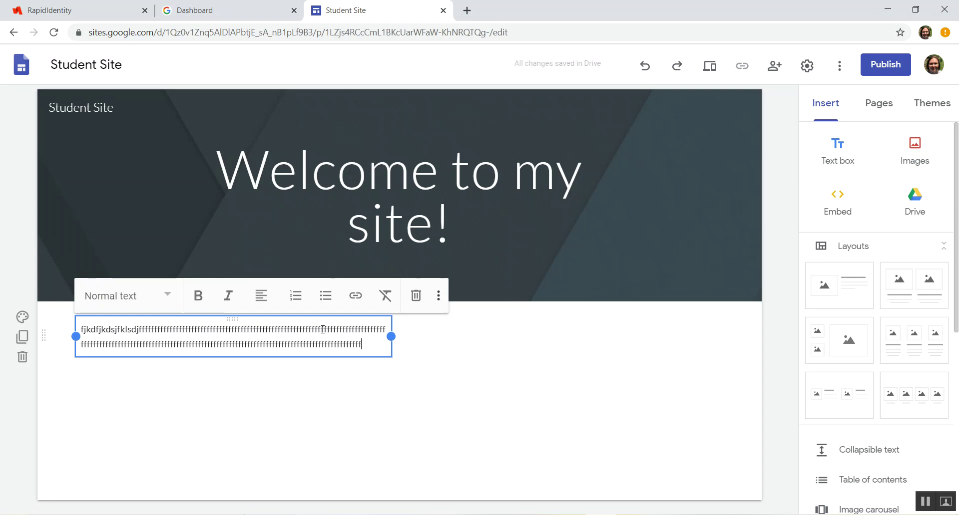
pyautogui.moveTo(361, 345); pyautogui.dragTo(57, 328)
pyautogui.press('BackSpace')
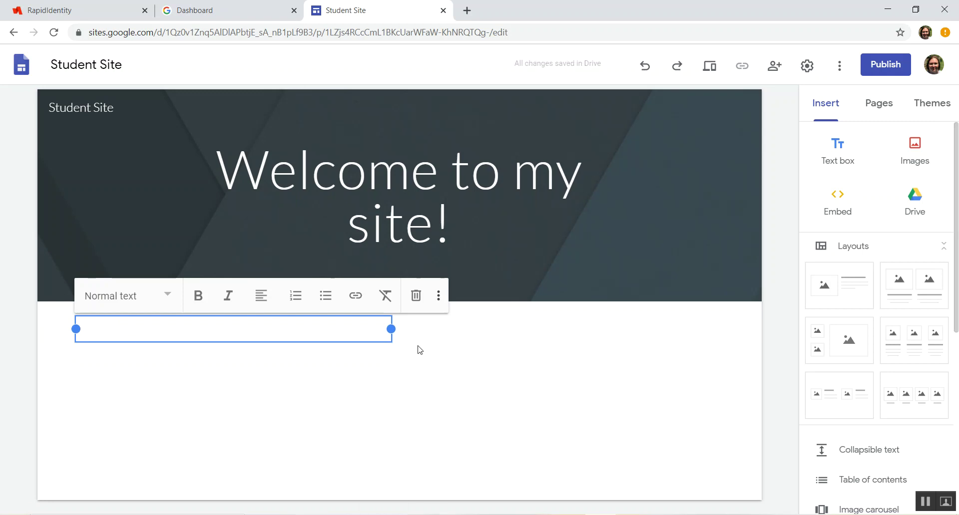
# - Try the empty text box in the right half of its section and move it back to the left half
pyautogui.moveTo(387, 327)
pyautogui.mouseDown()
pyautogui.moveTo(743, 327)
pyautogui.moveTo(381, 331)
pyautogui.mouseUp()
pyautogui.moveTo(232, 321); pyautogui.dragTo(620, 330)
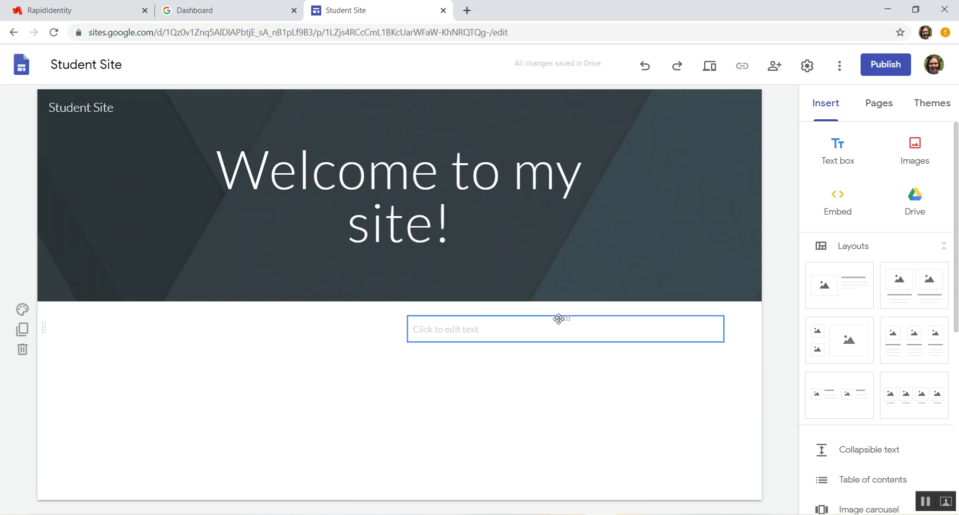
pyautogui.moveTo(565, 317); pyautogui.dragTo(97, 317)
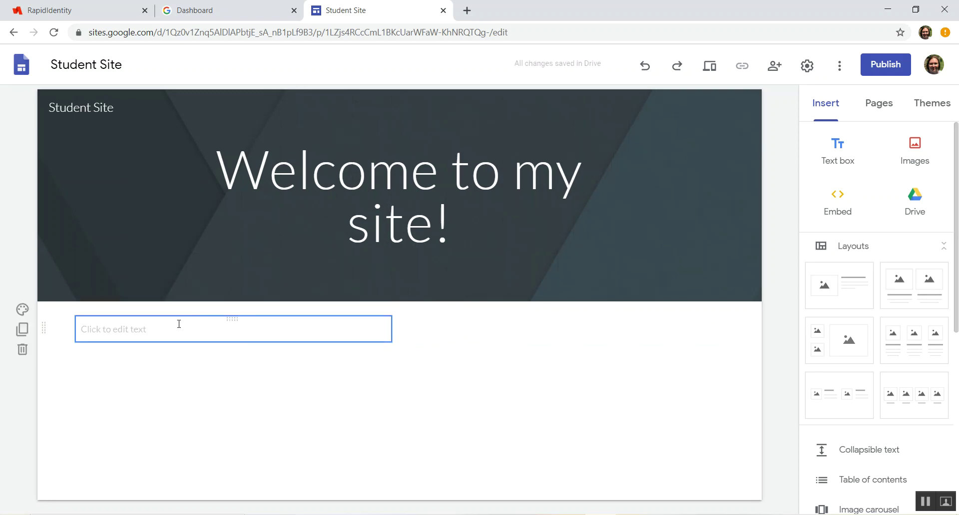
# - Try the Emphasis 2 background on the text box's section, restore Regular and reopen the background options
pyautogui.click(21, 312)
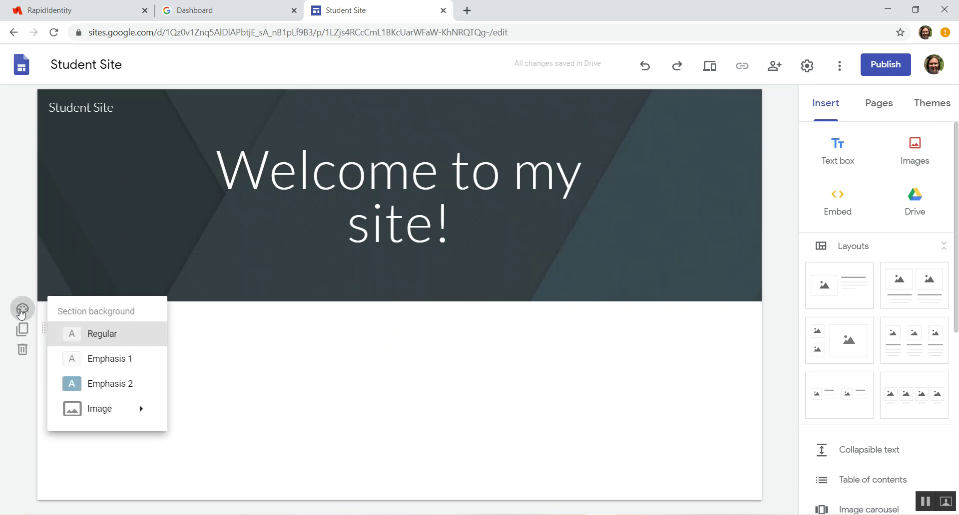
pyautogui.click(125, 384)
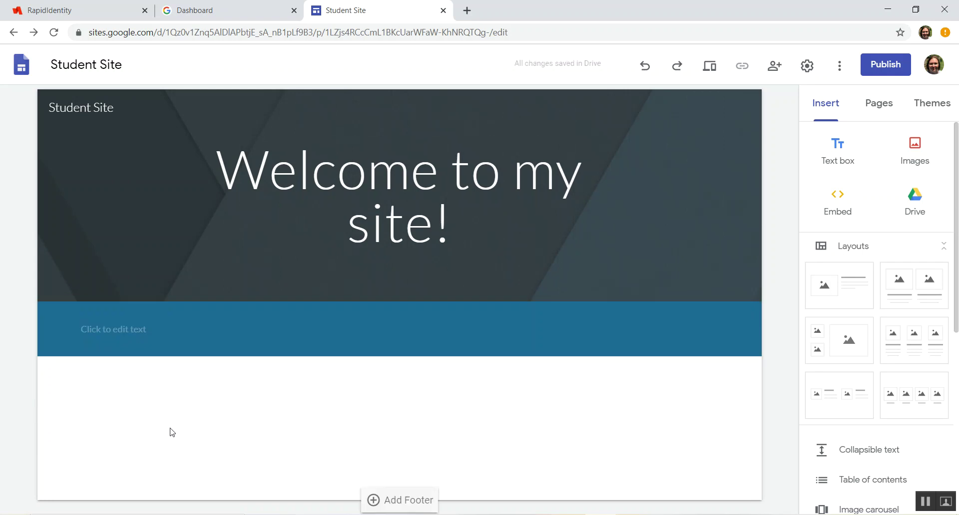
pyautogui.click(128, 336)
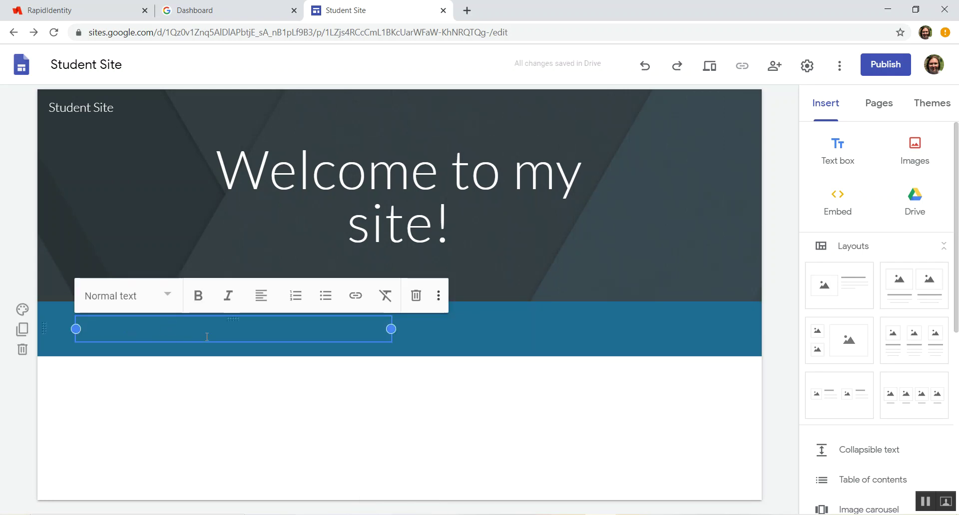
pyautogui.click(22, 310)
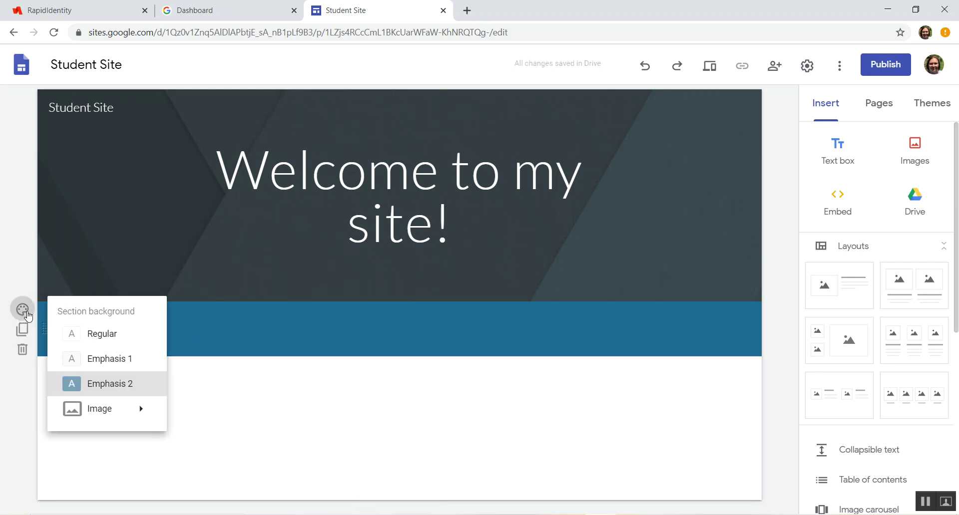
pyautogui.click(99, 337)
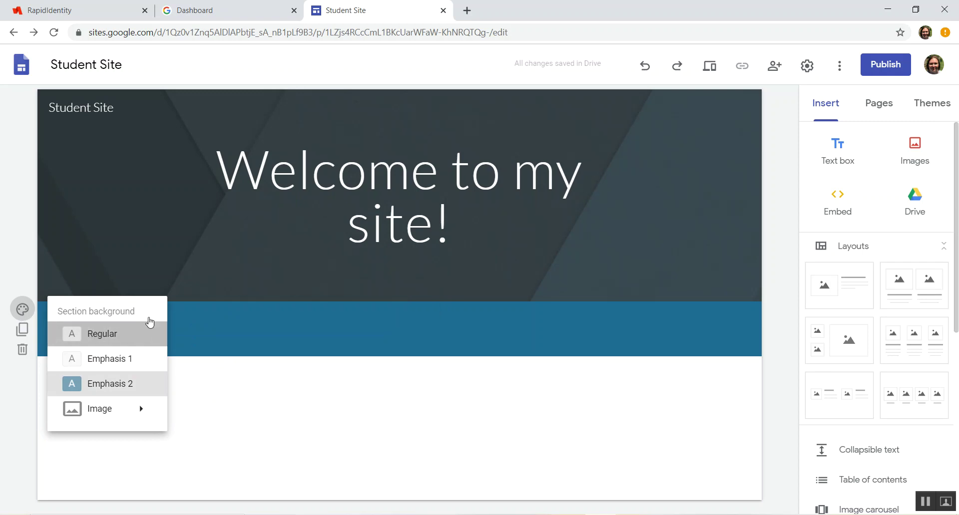
pyautogui.click(22, 309)
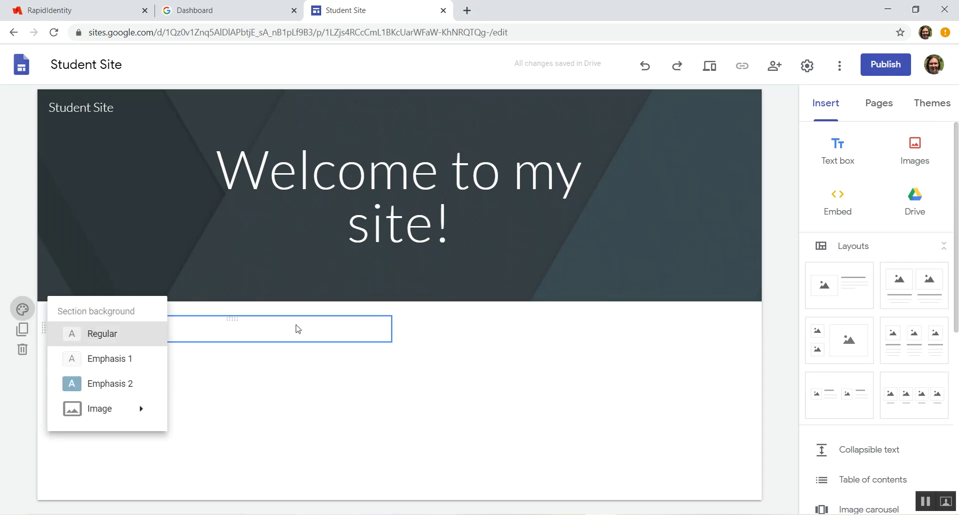
# - Close the background options, duplicate the text box's section and delete the duplicate
pyautogui.click(298, 327)
pyautogui.click(33, 335)
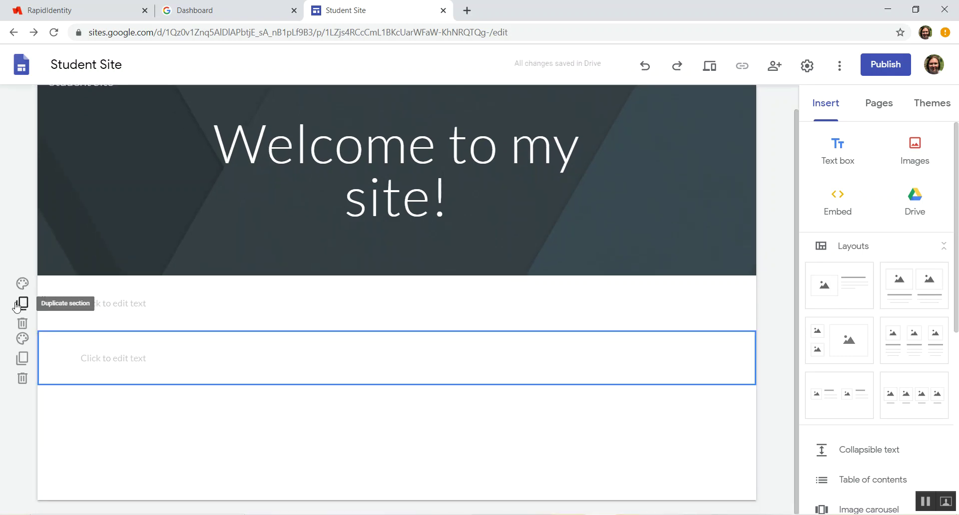
pyautogui.click(23, 379)
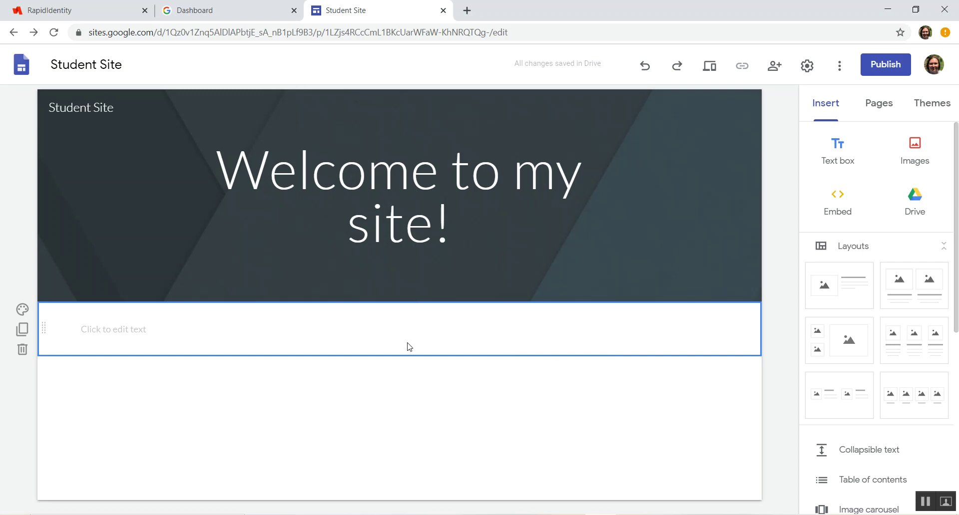
# - Enter "Hello my name is student." in the text box below the header
pyautogui.click(195, 329)
pyautogui.write('H')
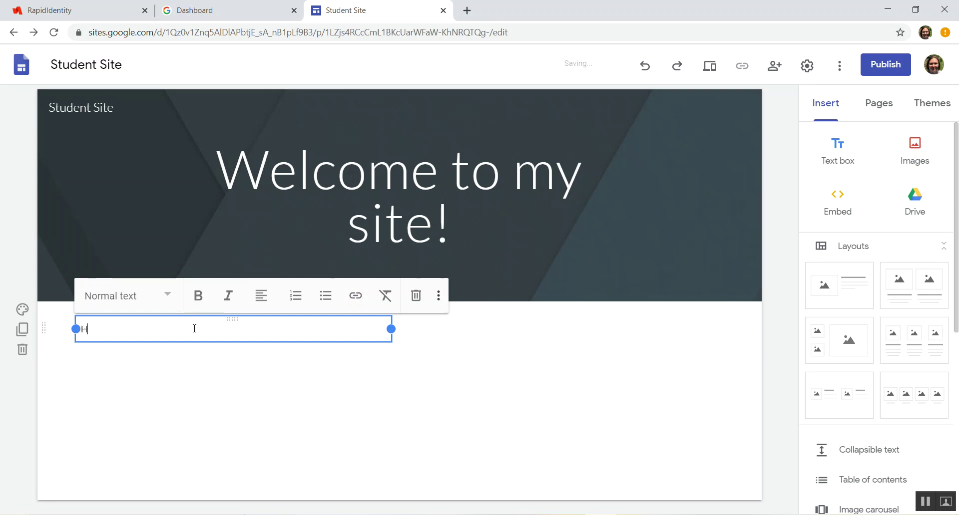
pyautogui.write('ello my name is student.')
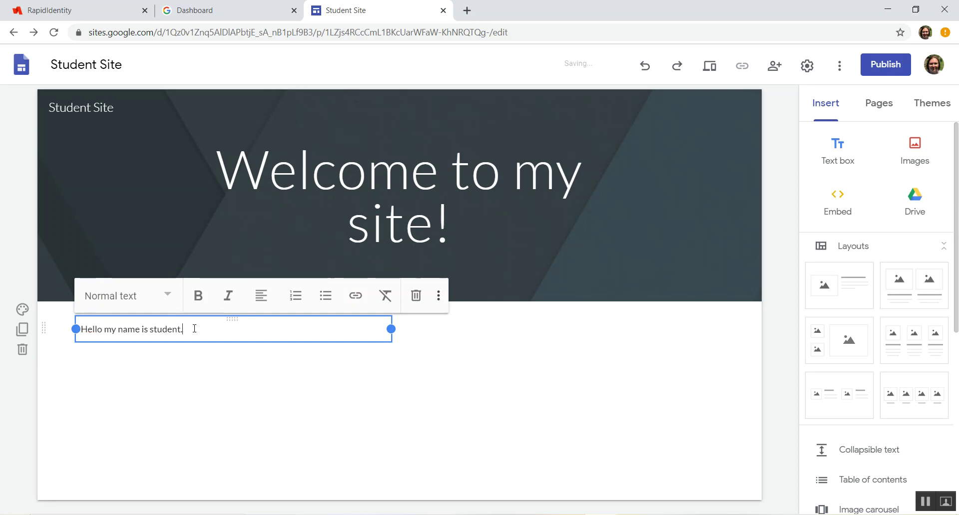
pyautogui.click(537, 332)
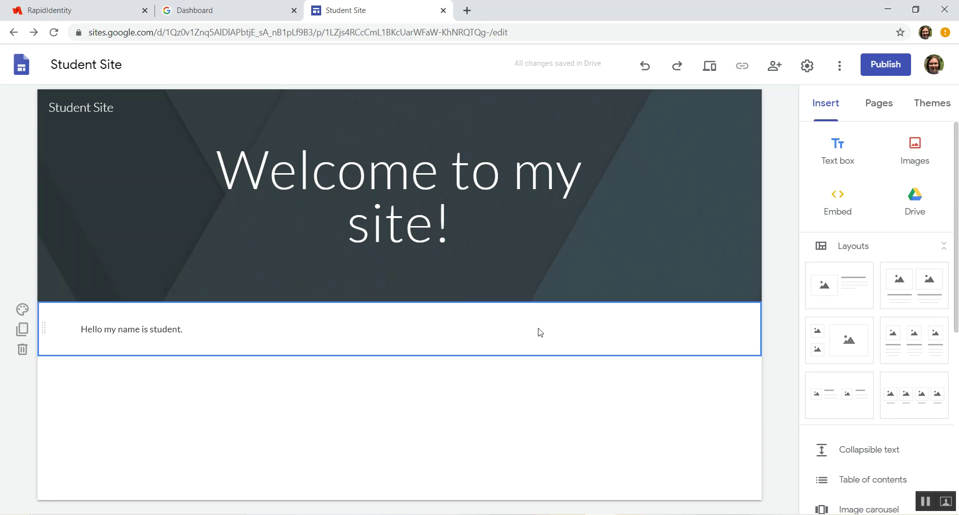
# - Search Google images for "student", insert the woman leaning on stacked books and place the picture beside the text
pyautogui.click(923, 157)
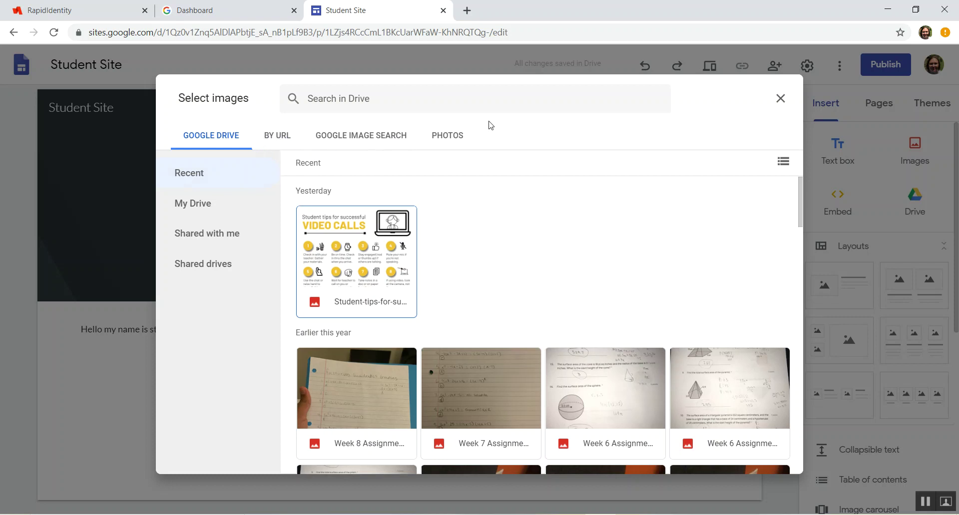
pyautogui.click(368, 134)
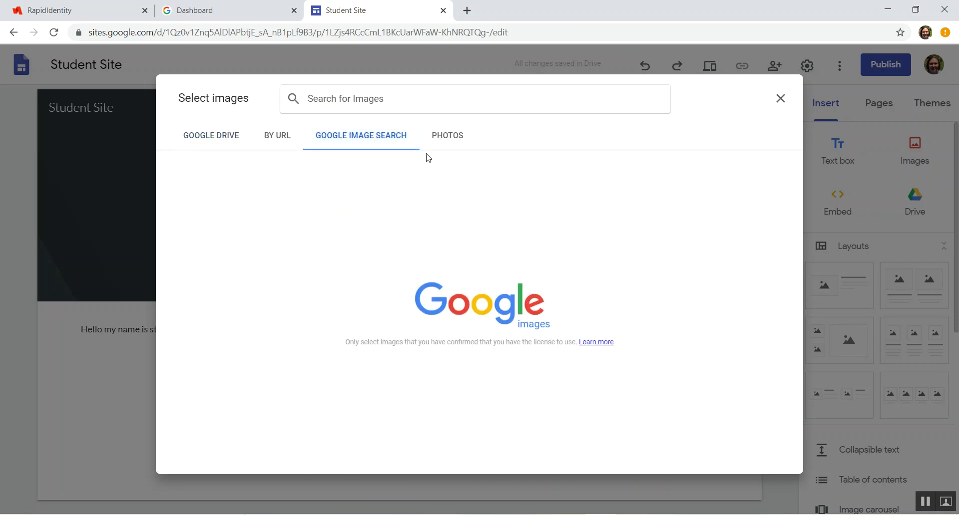
pyautogui.click(412, 100)
pyautogui.write('student')
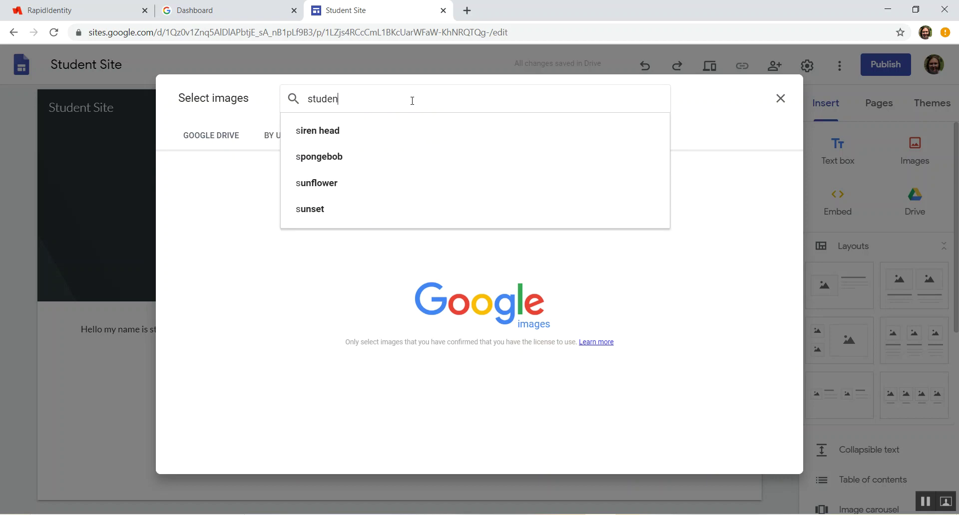
pyautogui.press('Return')
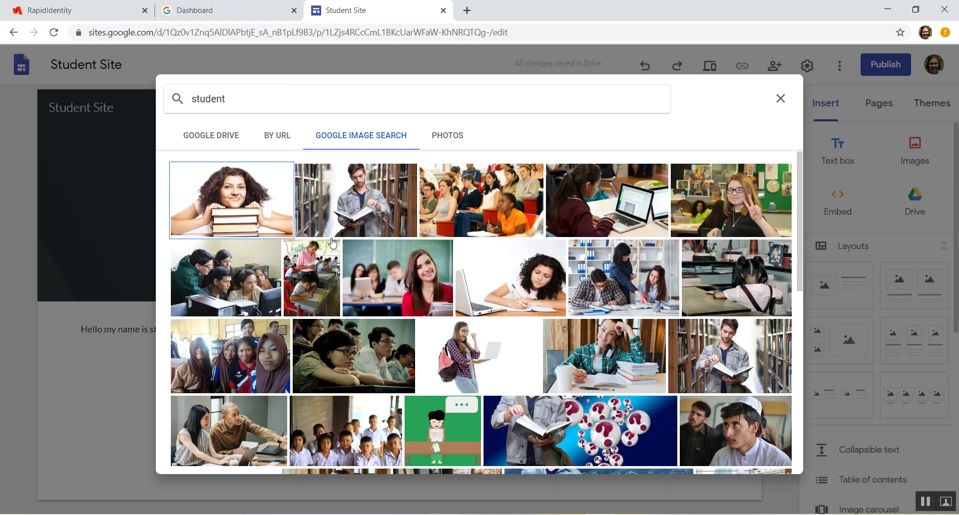
pyautogui.click(222, 202)
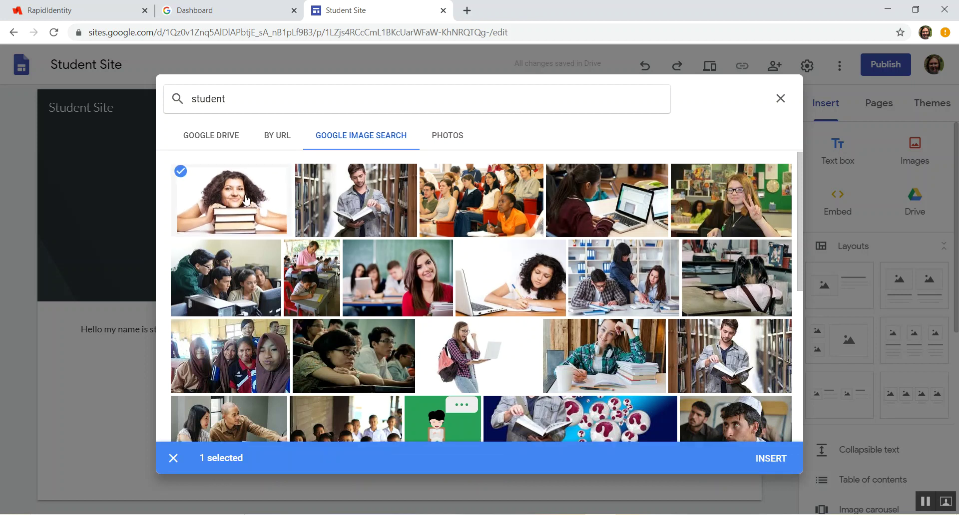
pyautogui.click(769, 457)
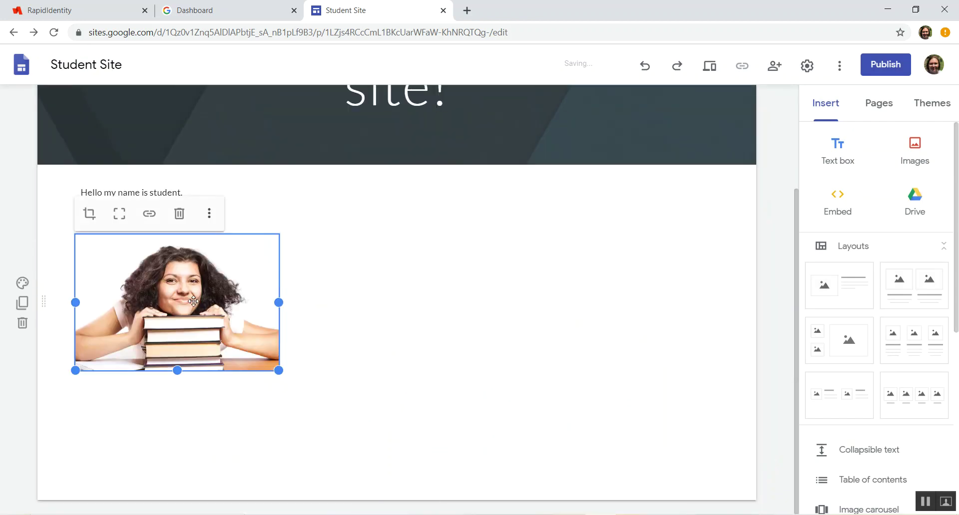
pyautogui.moveTo(453, 232); pyautogui.dragTo(537, 192)
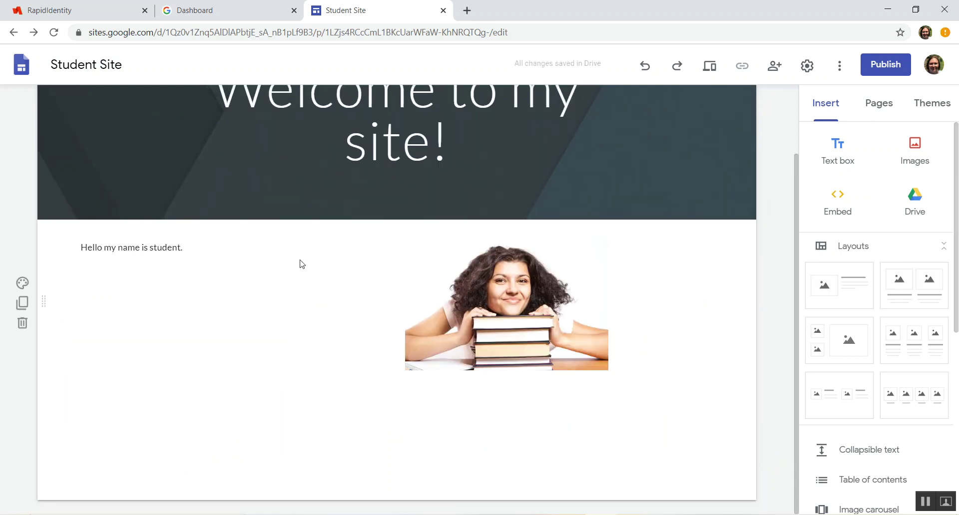
pyautogui.click(70, 318)
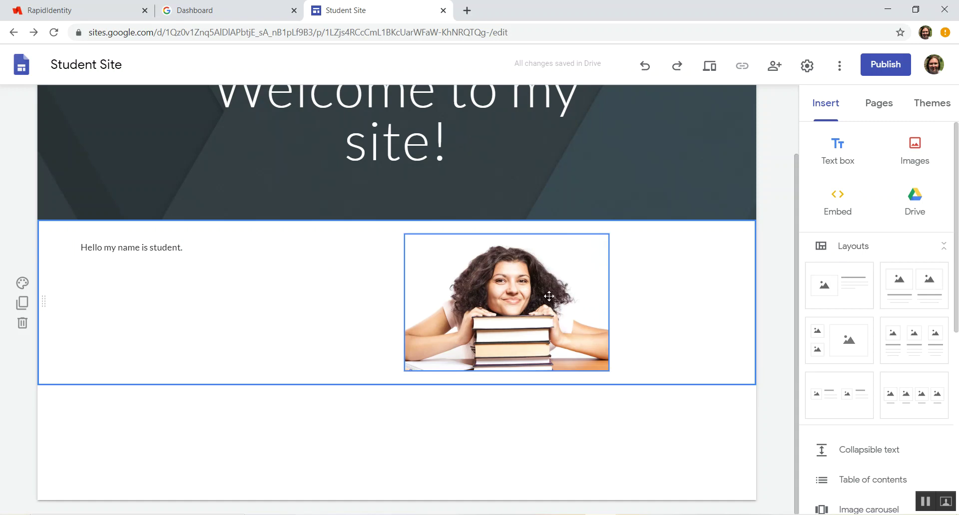
# - Look at the URL and embed code options for embedding web content, and cancel without inserting anything
pyautogui.click(846, 200)
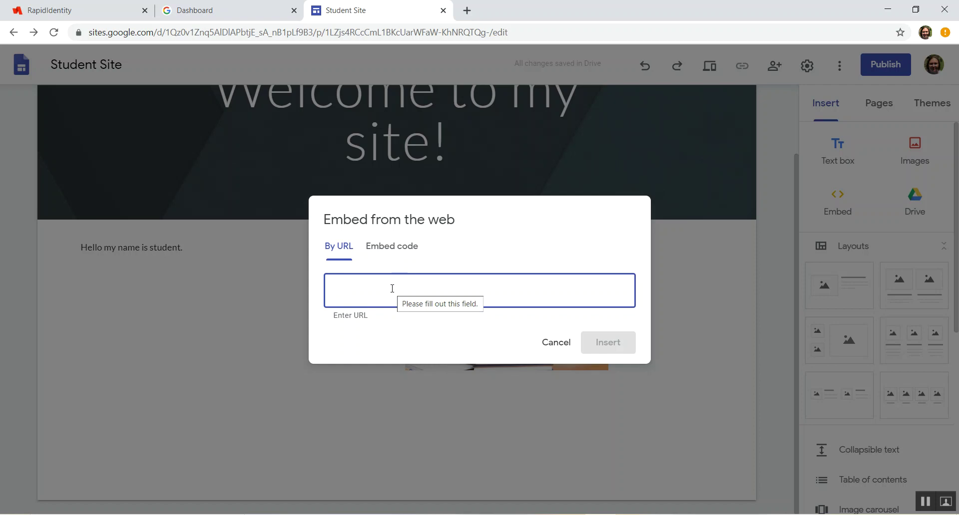
pyautogui.click(401, 249)
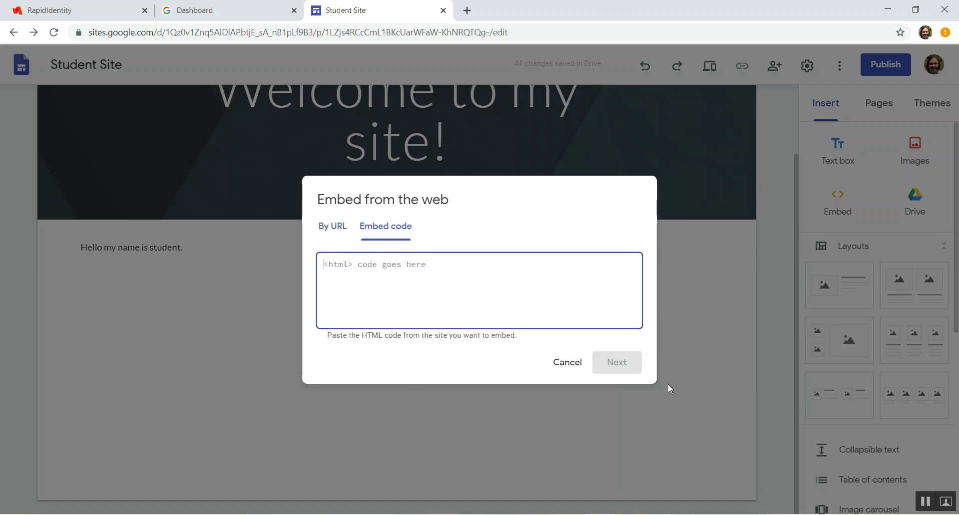
pyautogui.click(568, 362)
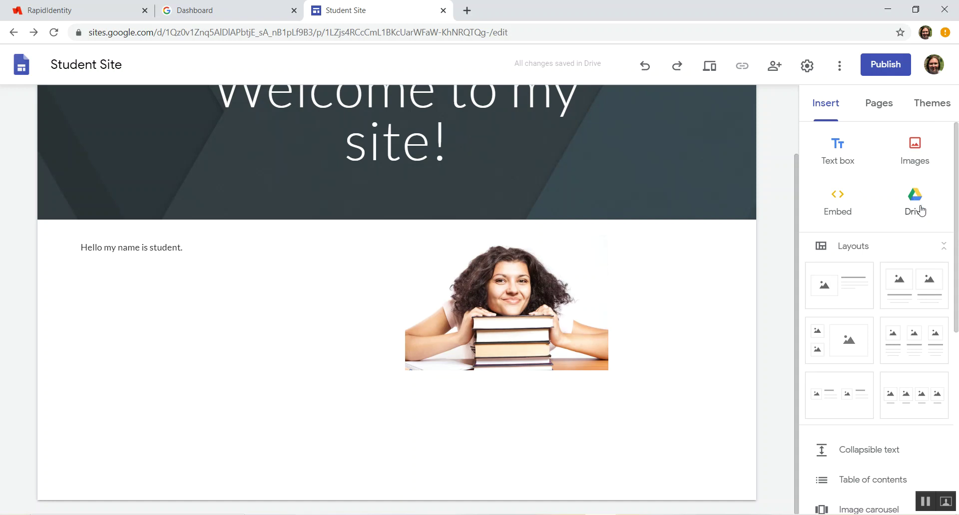
# - Delete the section with the text and the image, undo the deletion and redo it
pyautogui.scroll(-2, 924, 250)
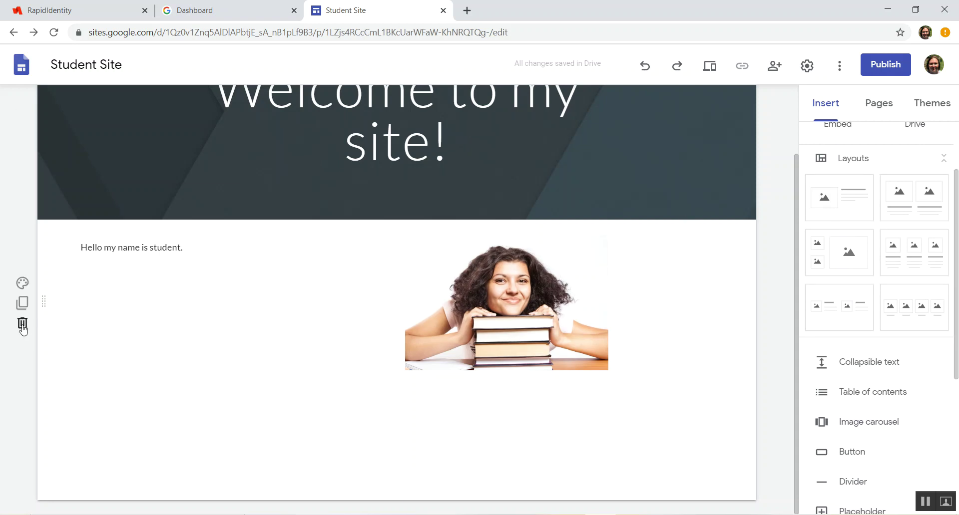
pyautogui.click(22, 327)
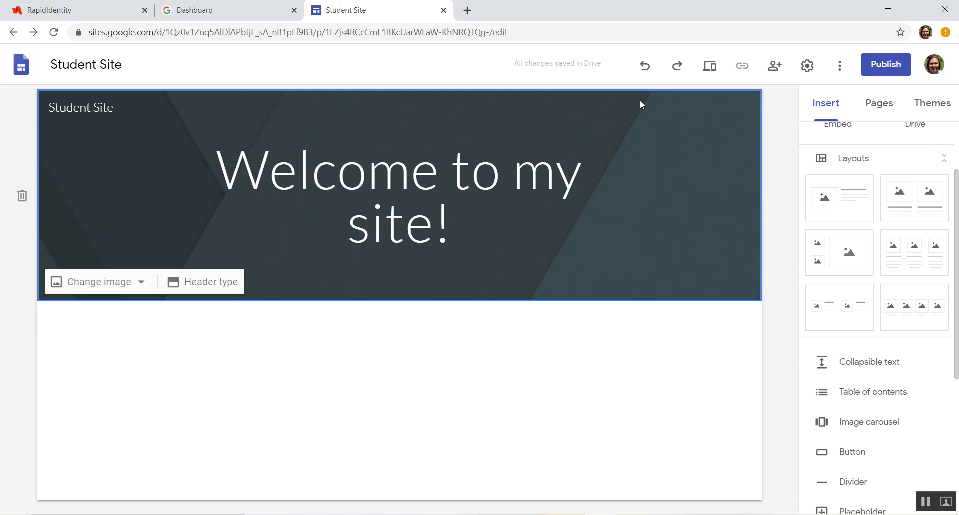
pyautogui.click(645, 70)
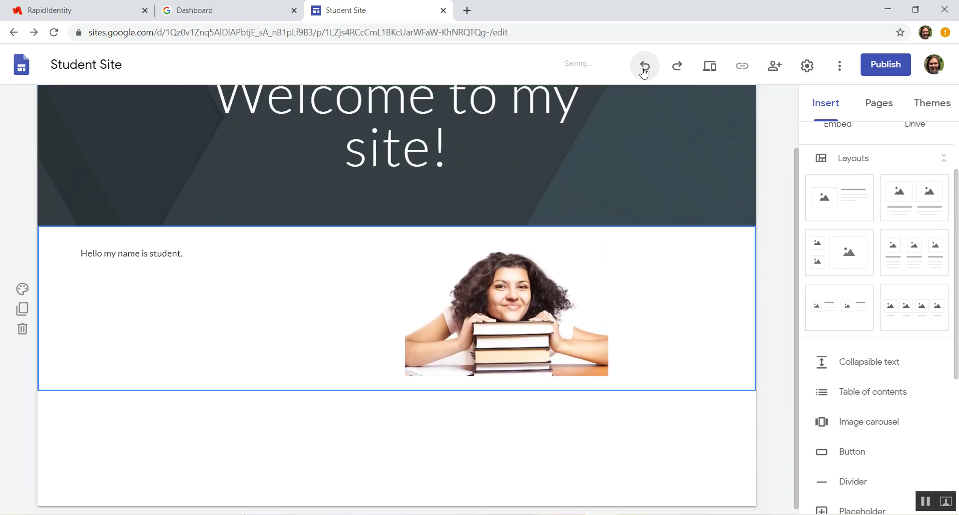
pyautogui.click(677, 66)
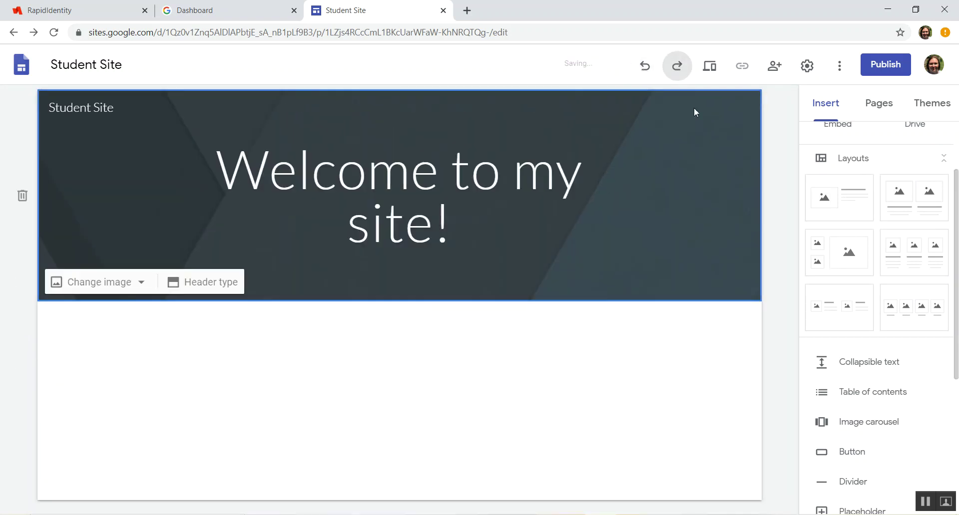
# - Try the layout with one image beside text, then the four-image layout, below the header, deleting each section
pyautogui.click(837, 196)
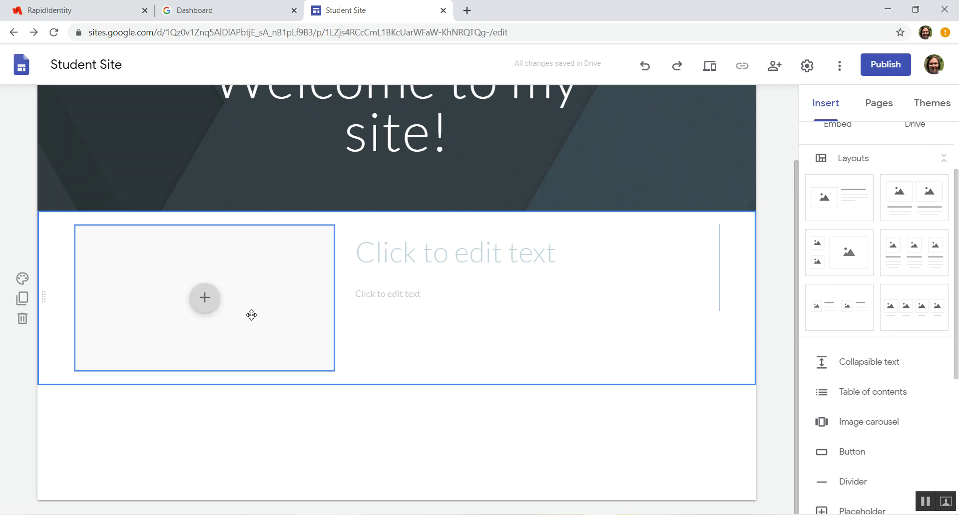
pyautogui.click(205, 298)
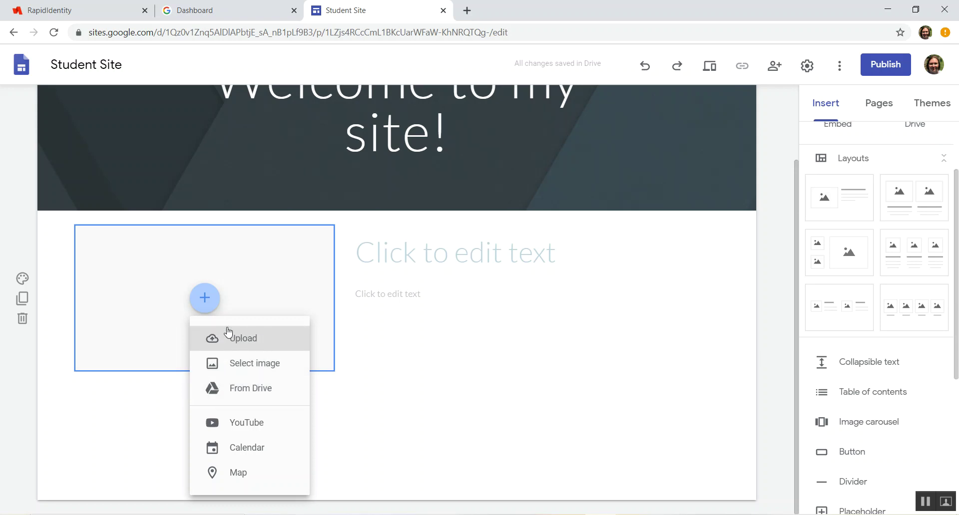
pyautogui.click(203, 295)
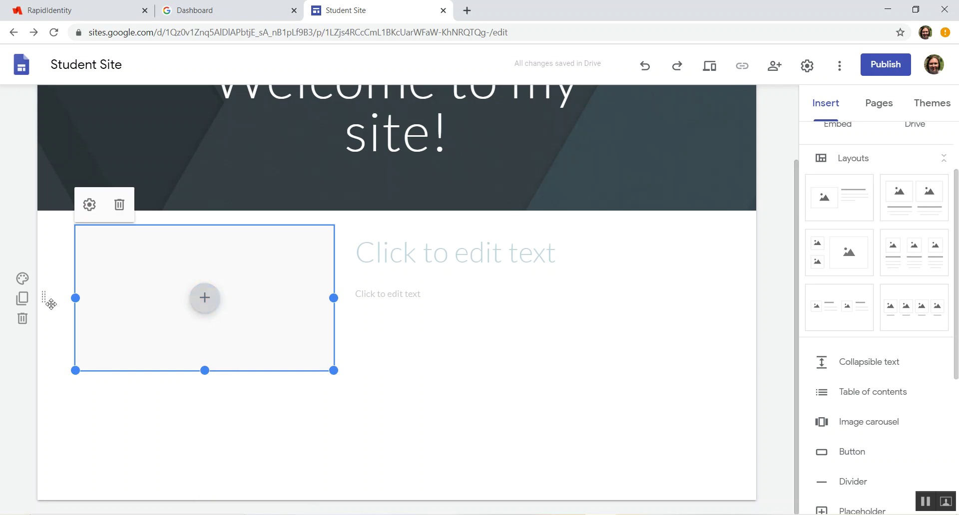
pyautogui.click(22, 320)
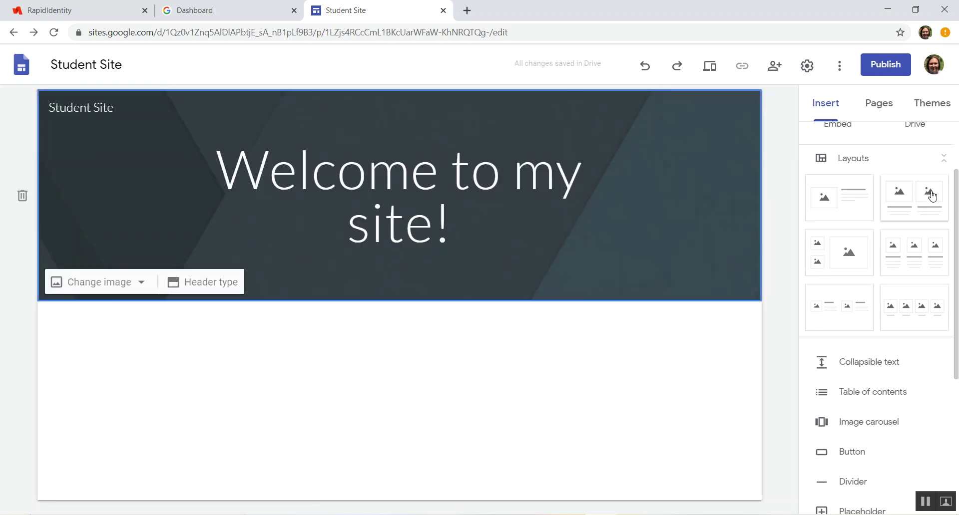
pyautogui.click(912, 308)
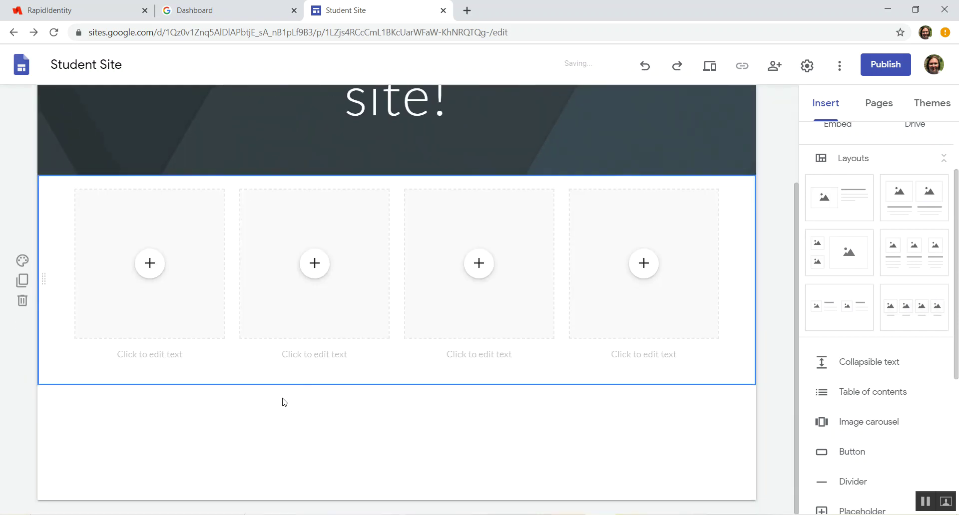
pyautogui.click(22, 301)
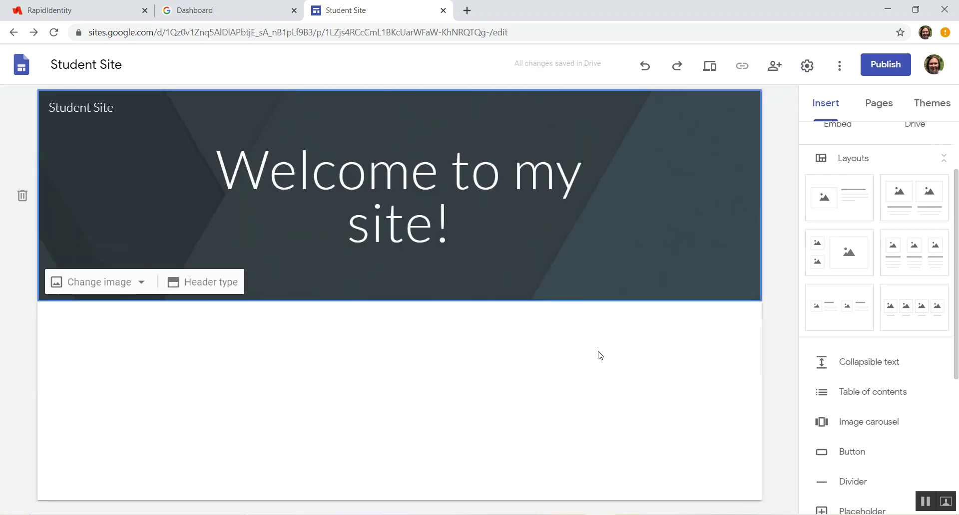
# - Insert a collapsible text block below the header and give it the heading "Hellow"
pyautogui.moveTo(958, 294); pyautogui.dragTo(957, 396)
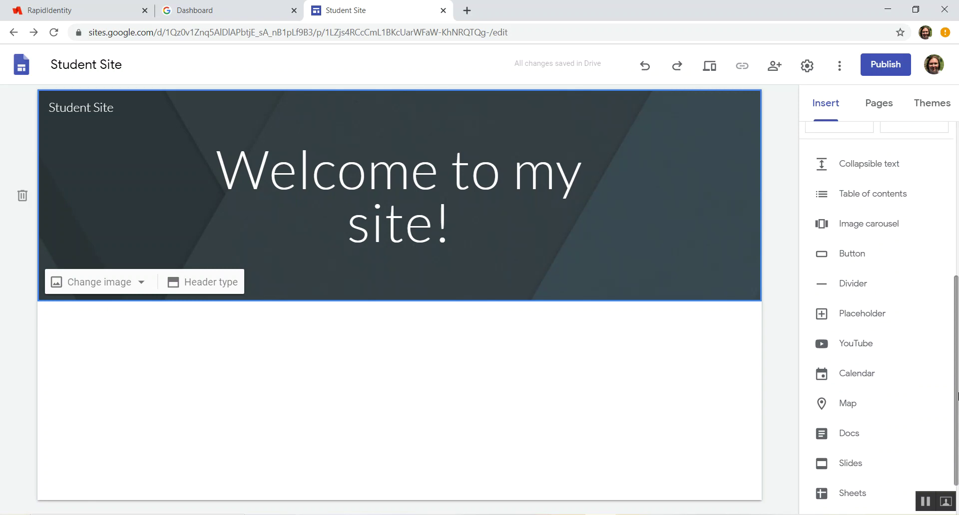
pyautogui.click(862, 167)
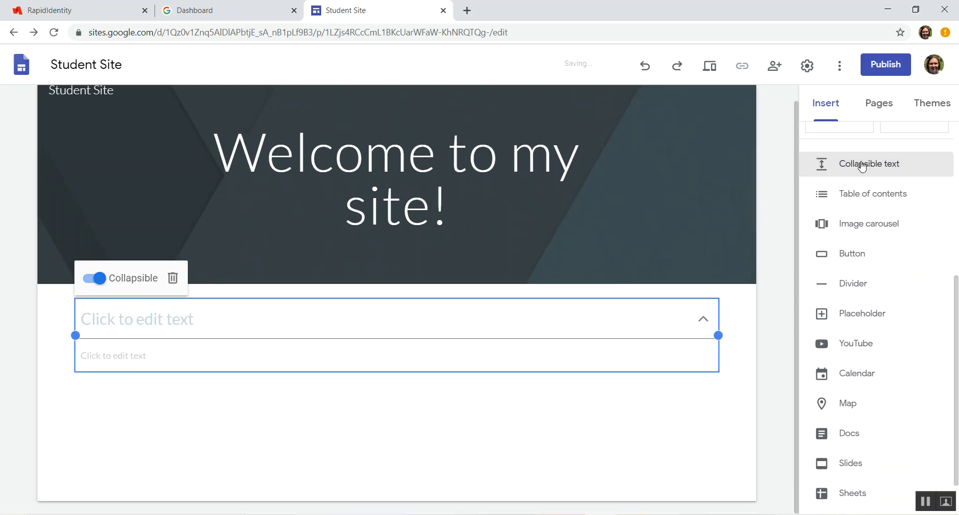
pyautogui.click(287, 320)
pyautogui.write('Hellow')
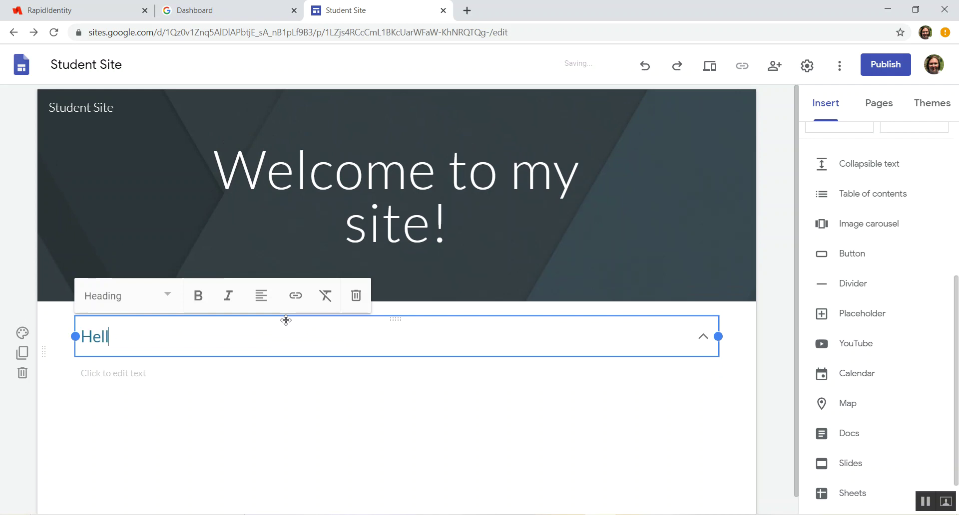
pyautogui.click(200, 406)
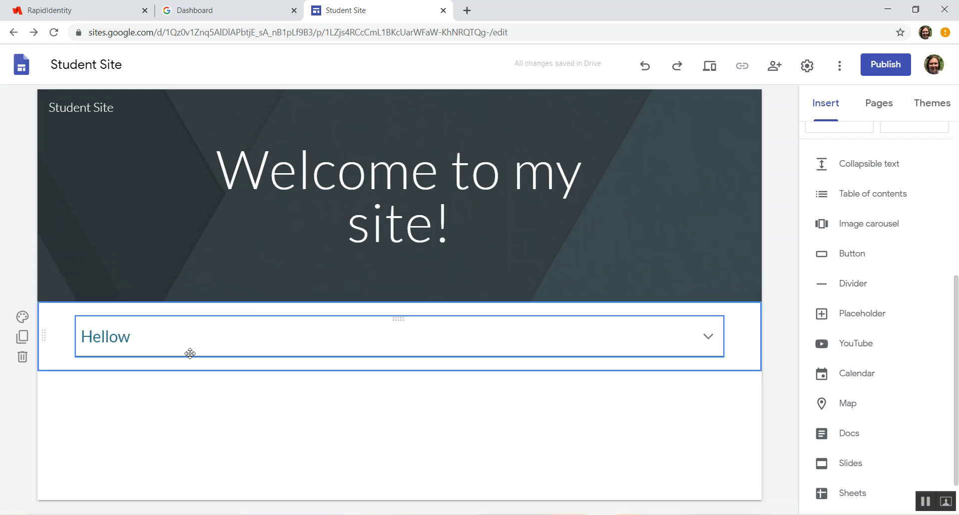
# - Expand the collapsible block and enter "Hellow" as its body text, removing the extra line break
pyautogui.click(262, 332)
pyautogui.click(160, 380)
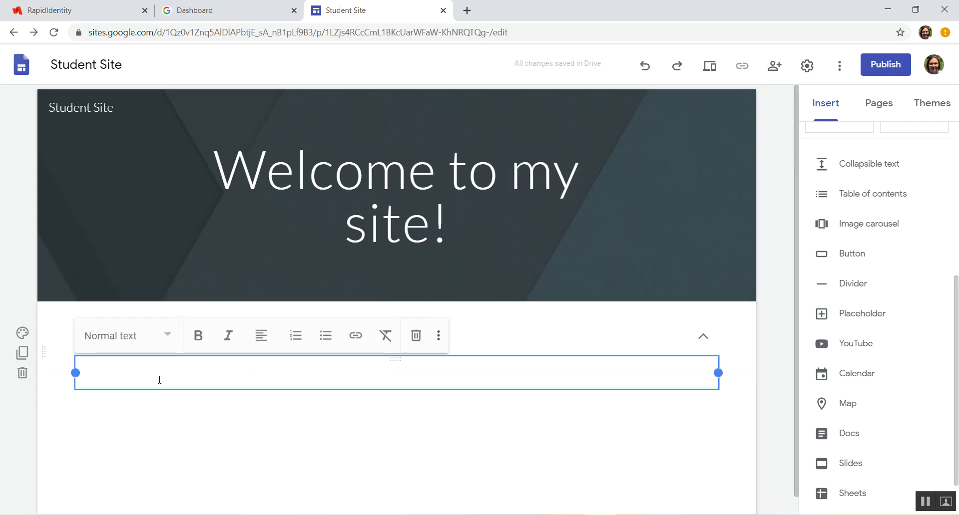
pyautogui.write('H')
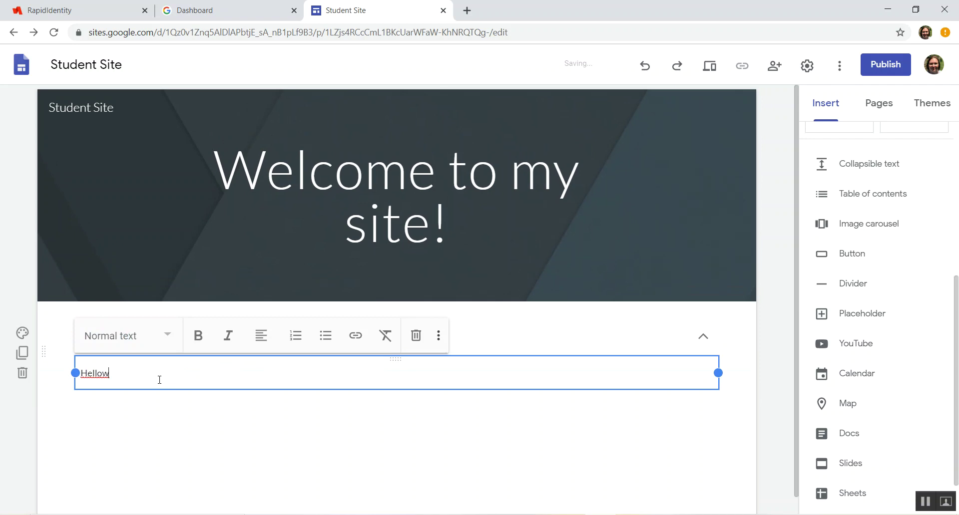
pyautogui.write('ellow')
pyautogui.press('Return')
pyautogui.press('BackSpace')
pyautogui.press('BackSpace')
pyautogui.click(458, 455)
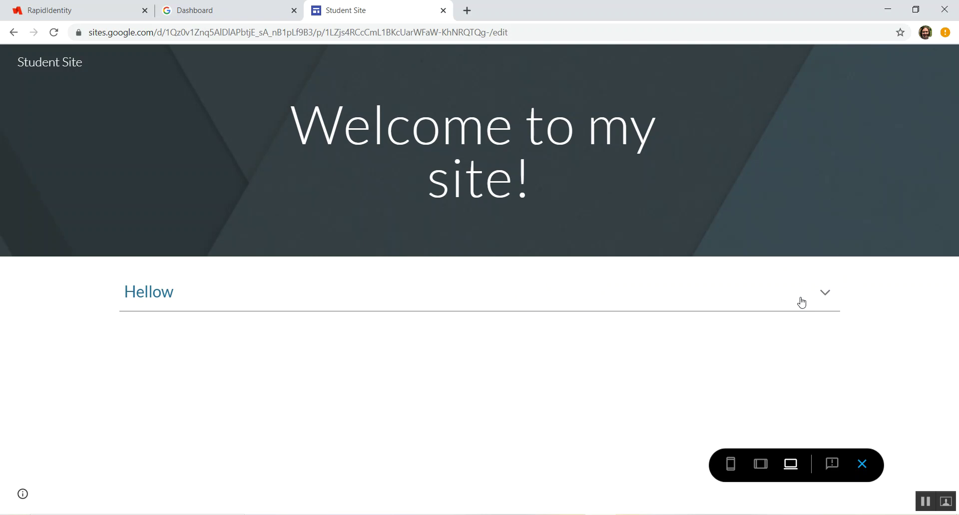
# - Toggle the collapsible text in the site preview, exit the preview and delete the collapsible text section
pyautogui.click(823, 300)
pyautogui.click(863, 464)
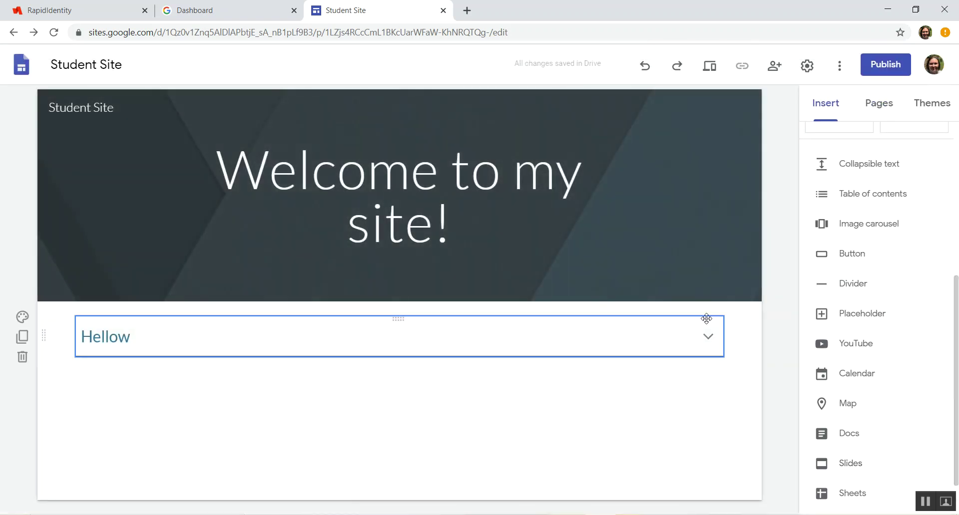
pyautogui.click(22, 357)
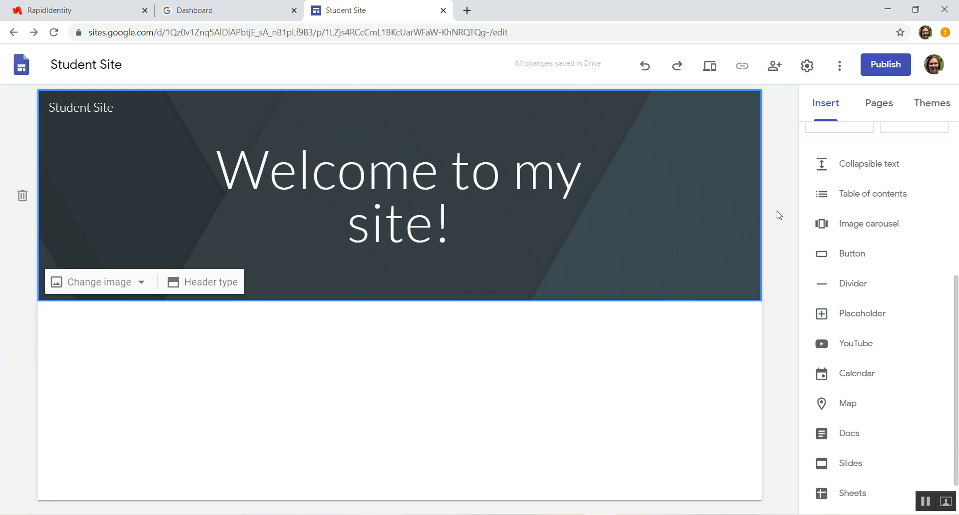
# - Try a table of contents below the header and delete its section
pyautogui.click(885, 195)
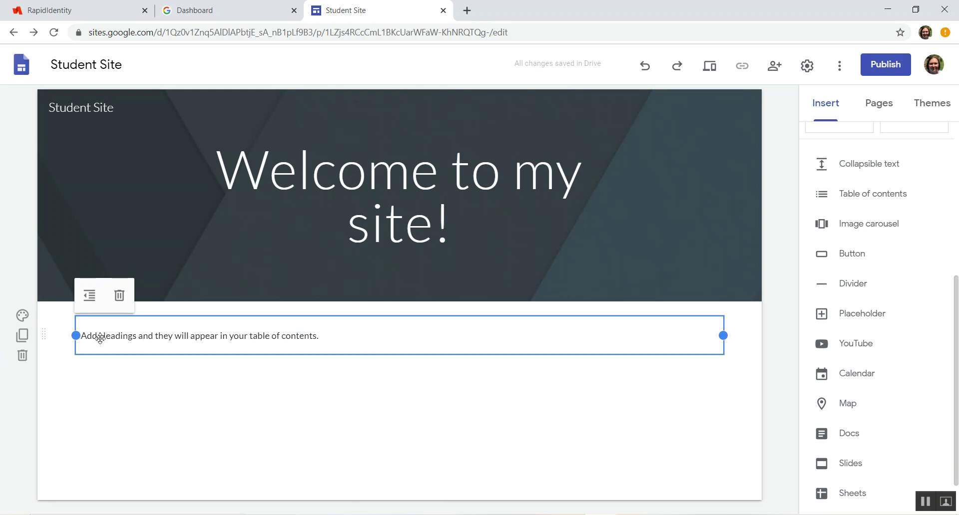
pyautogui.click(22, 356)
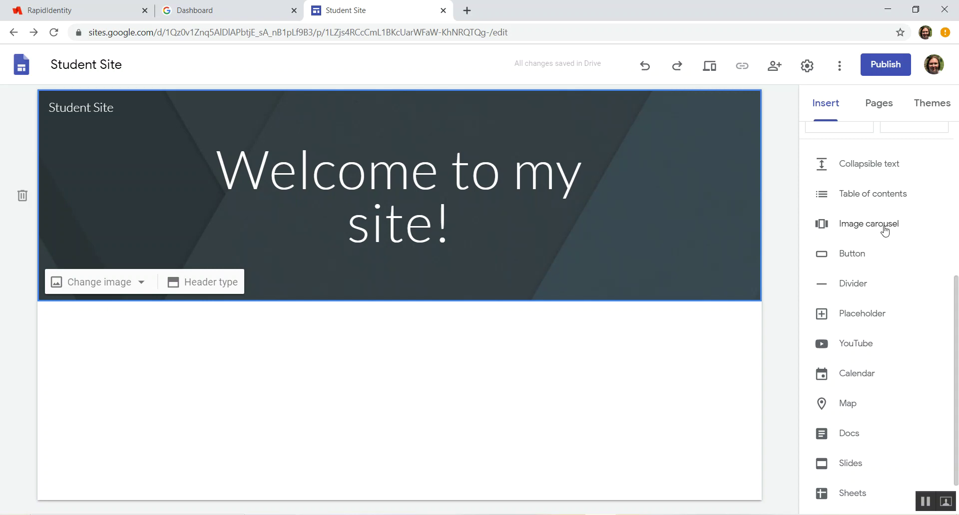
# - Insert an image carousel with the uploaded Humble ISD Logo, SCHS Bulldog and Keep Pic 1 images from the Keep folder
pyautogui.click(854, 229)
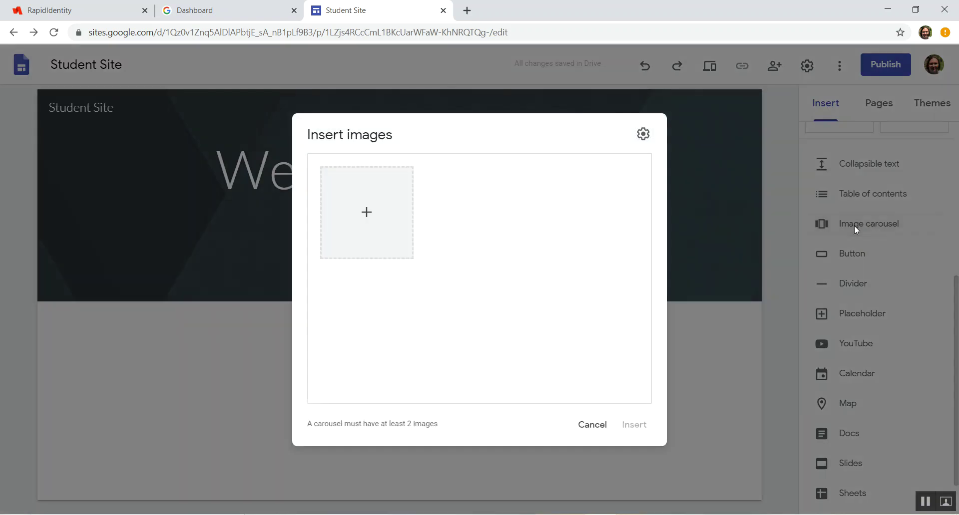
pyautogui.click(366, 213)
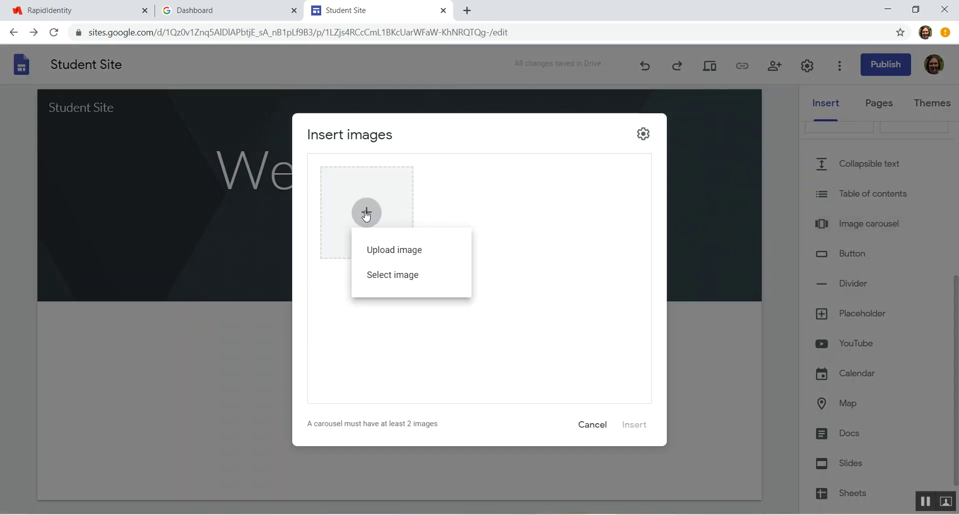
pyautogui.click(392, 250)
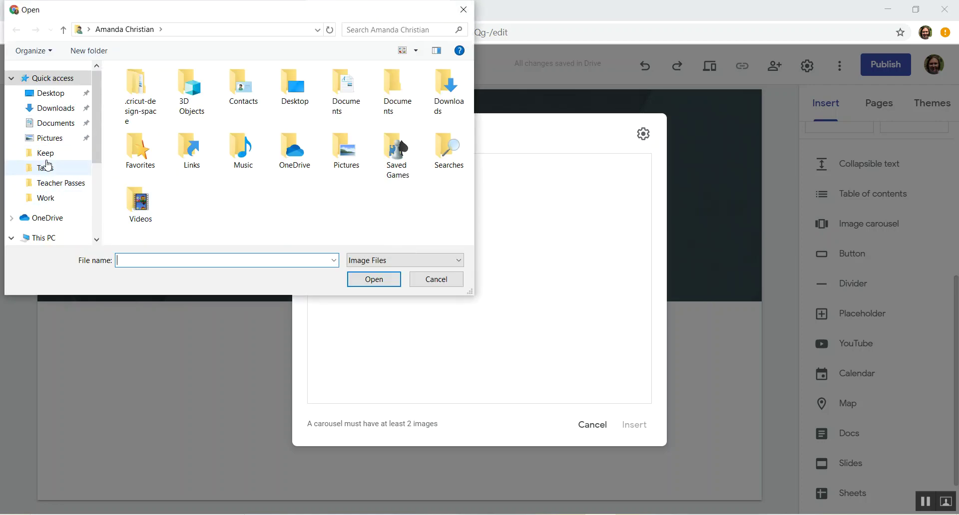
pyautogui.click(45, 154)
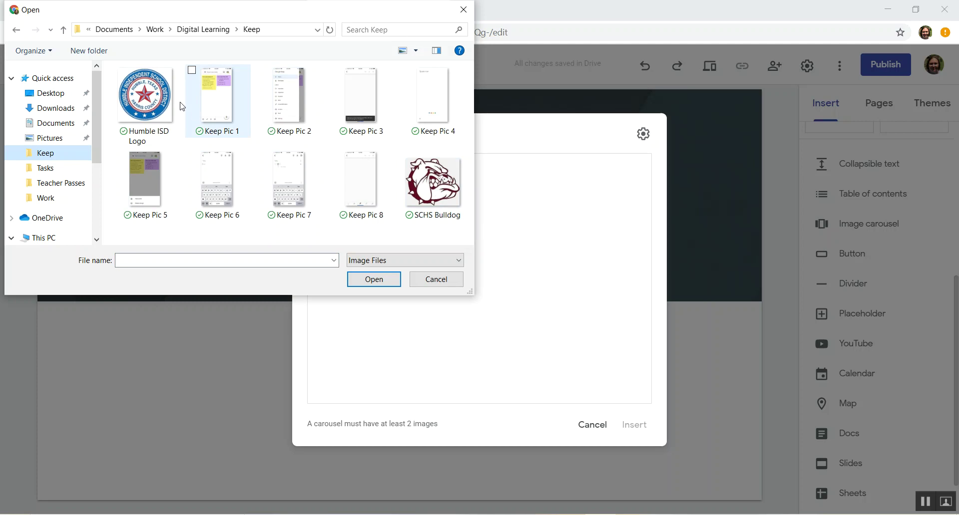
pyautogui.click(145, 98)
pyautogui.keyDown('ctrl'); pyautogui.click(439, 193); pyautogui.keyUp('ctrl')
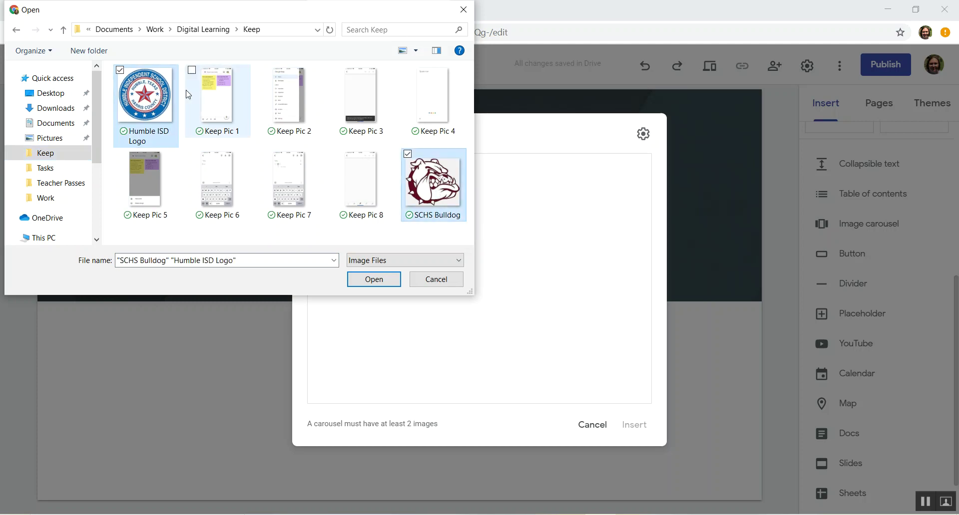
pyautogui.keyDown('ctrl'); pyautogui.click(217, 97); pyautogui.keyUp('ctrl')
pyautogui.click(397, 279)
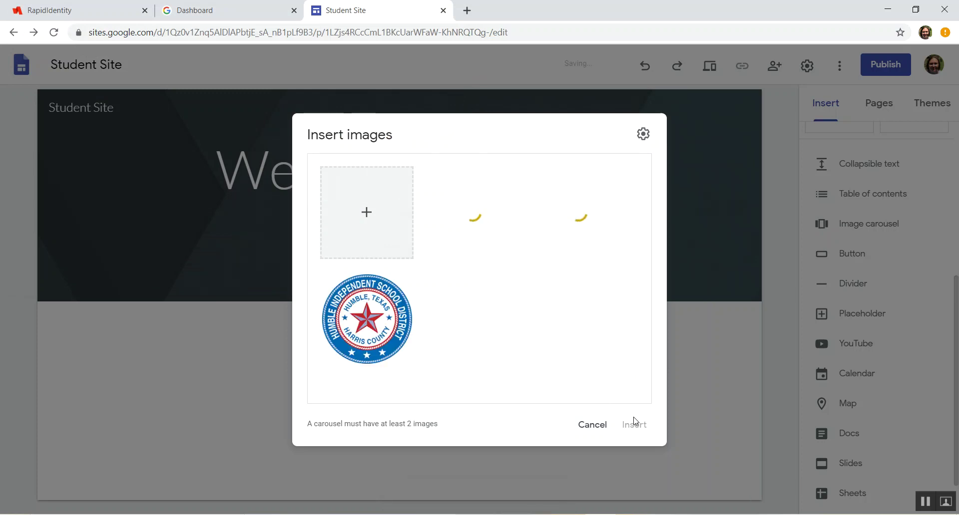
pyautogui.click(634, 426)
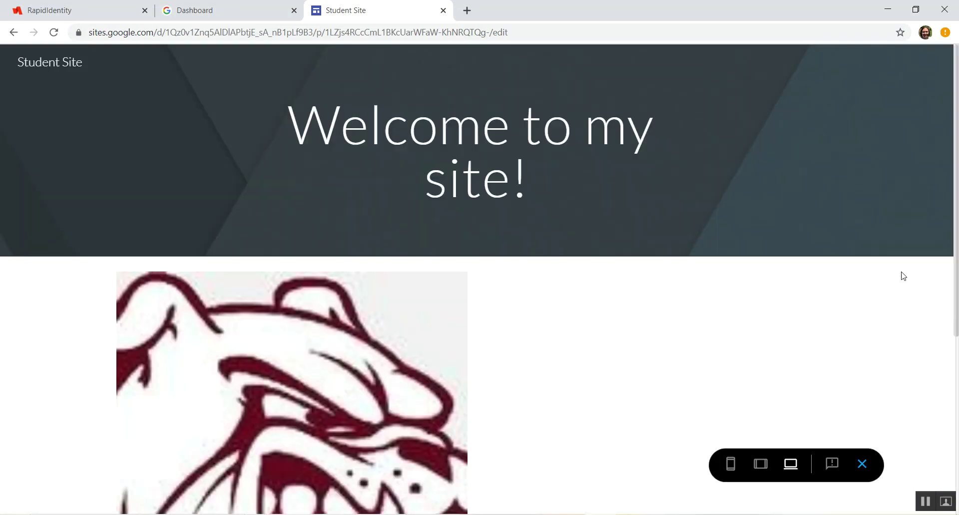
# - Cycle through the carousel's images in the site preview and exit the preview
pyautogui.scroll(-4, 874, 286)
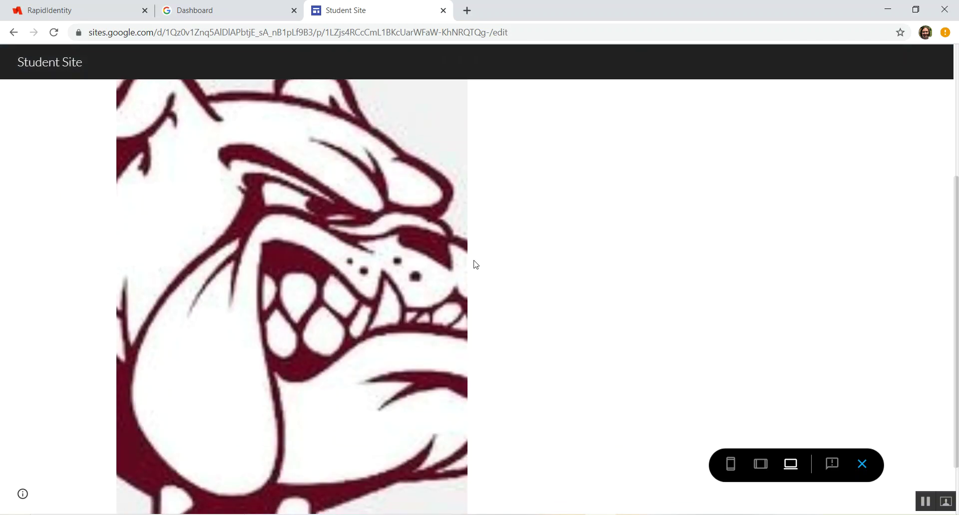
pyautogui.moveTo(446, 310)
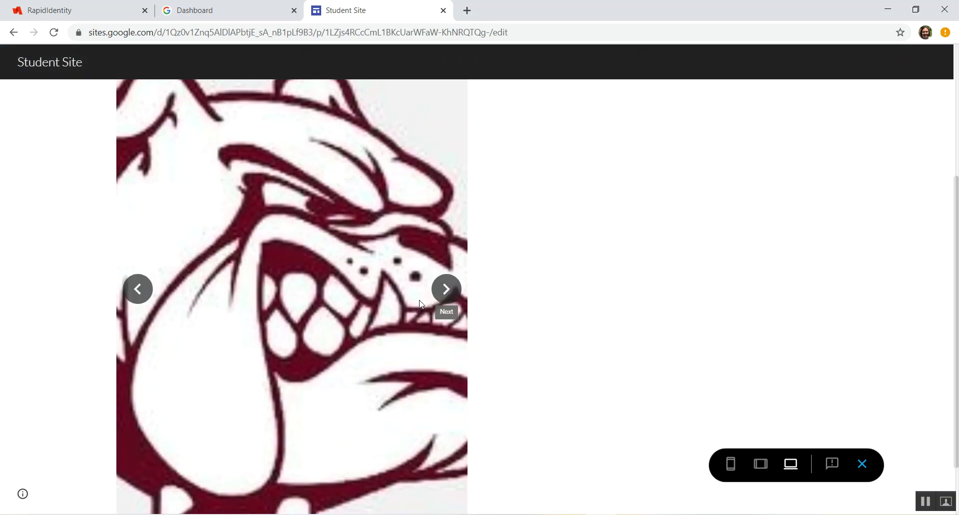
pyautogui.click(446, 297)
pyautogui.click(447, 299)
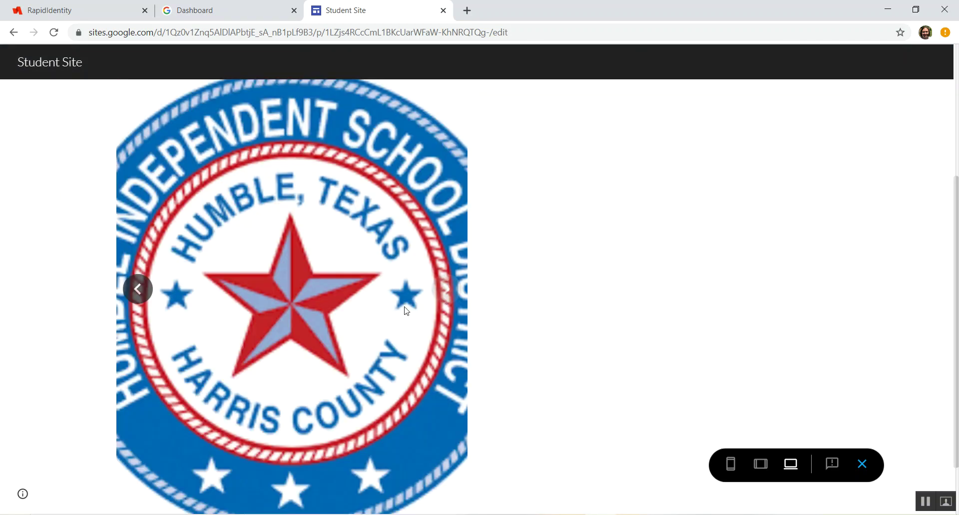
pyautogui.click(446, 298)
pyautogui.click(447, 297)
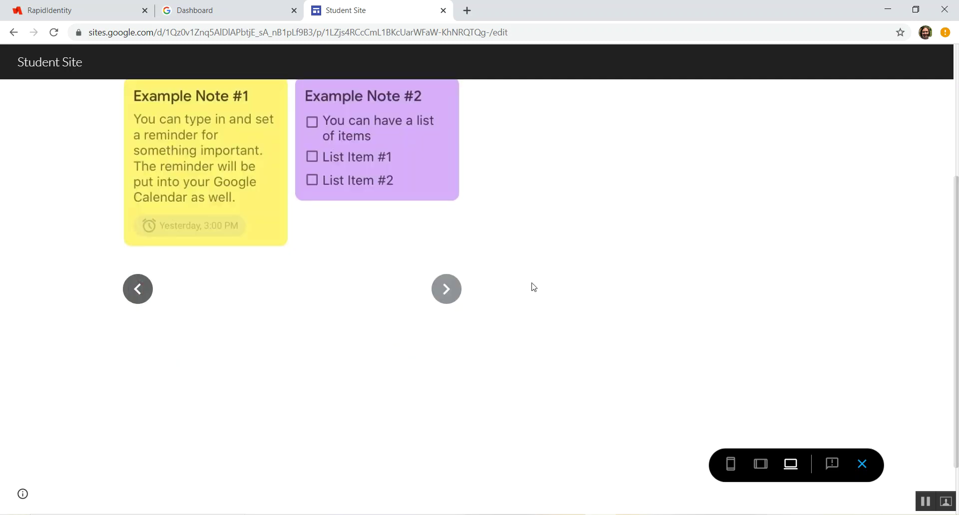
pyautogui.click(436, 297)
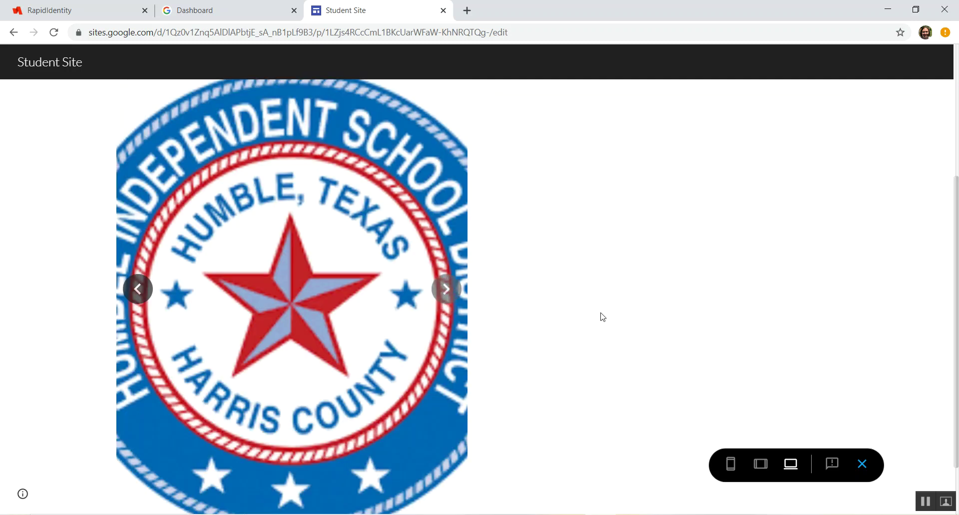
pyautogui.click(456, 290)
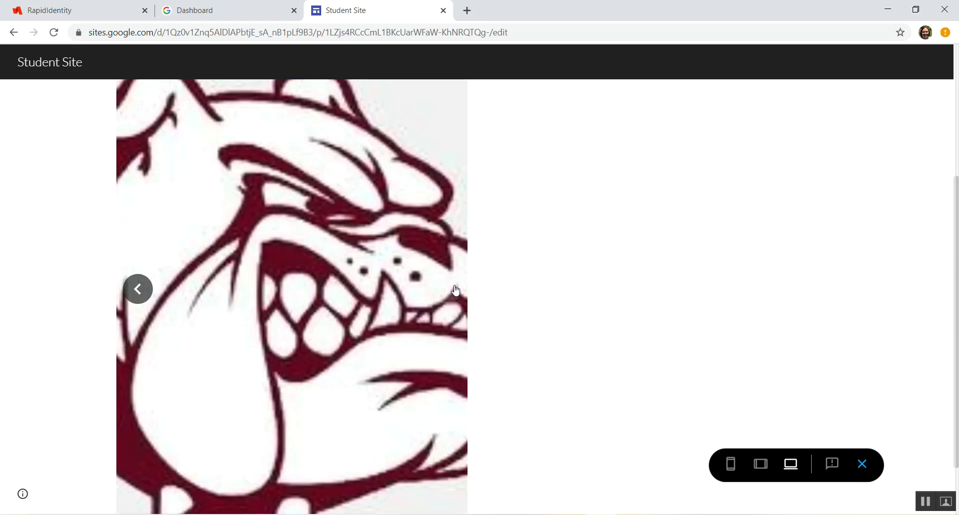
pyautogui.scroll(4, 804, 252)
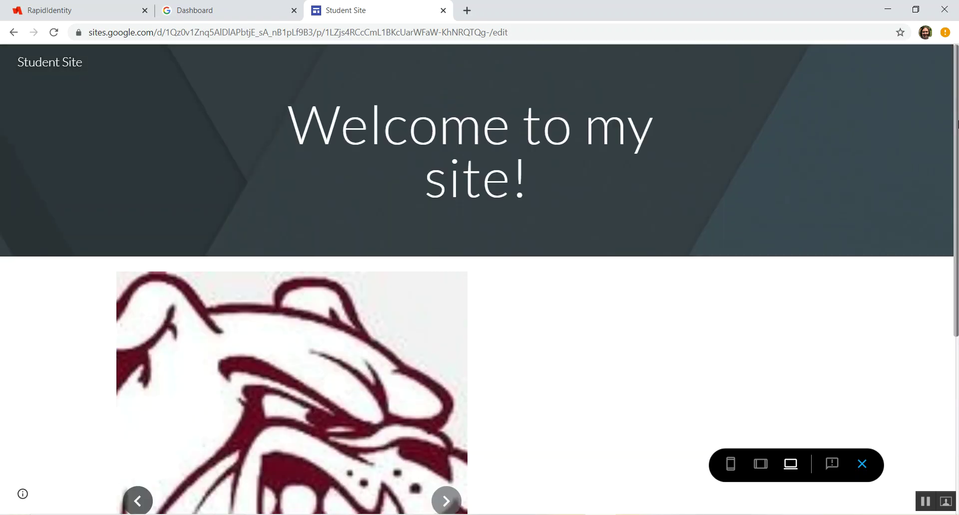
pyautogui.click(862, 464)
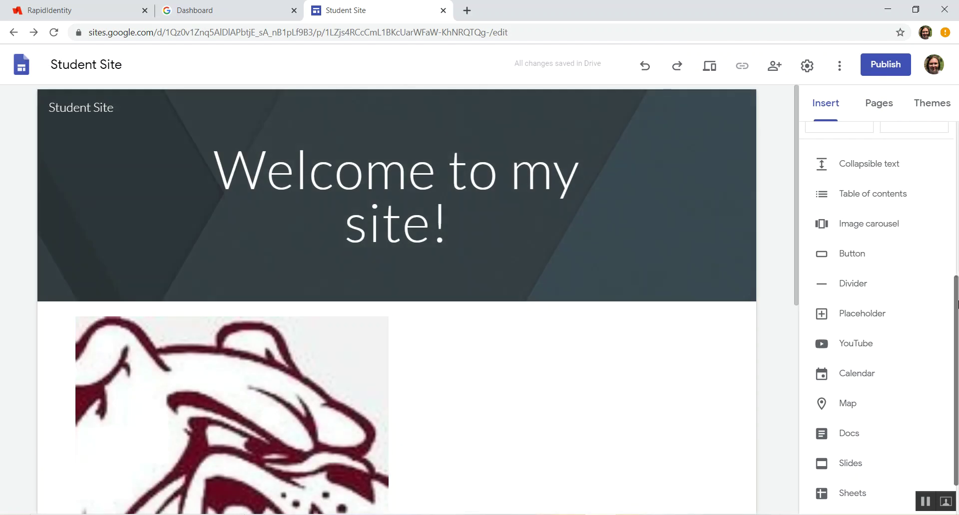
# - Widen the image carousel to about three quarters of the page width and delete it
pyautogui.moveTo(797, 192); pyautogui.dragTo(799, 349)
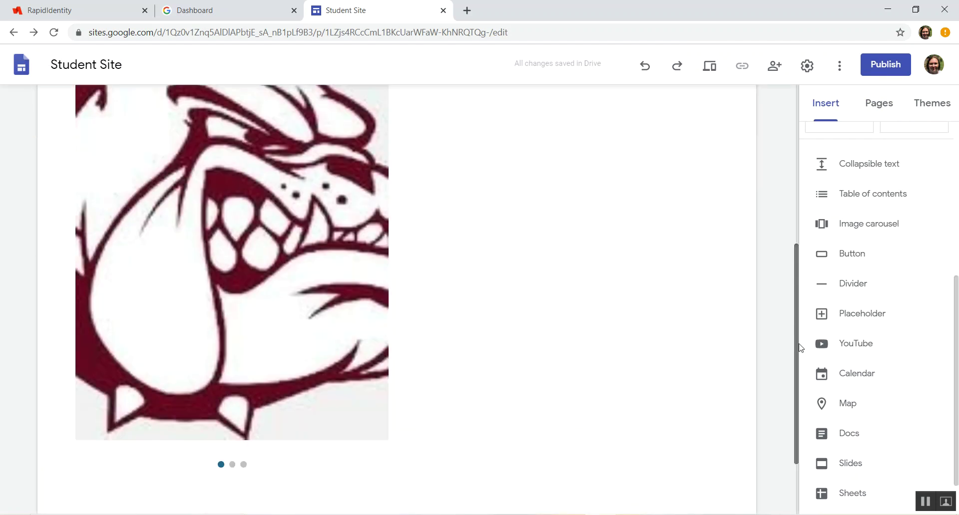
pyautogui.click(282, 214)
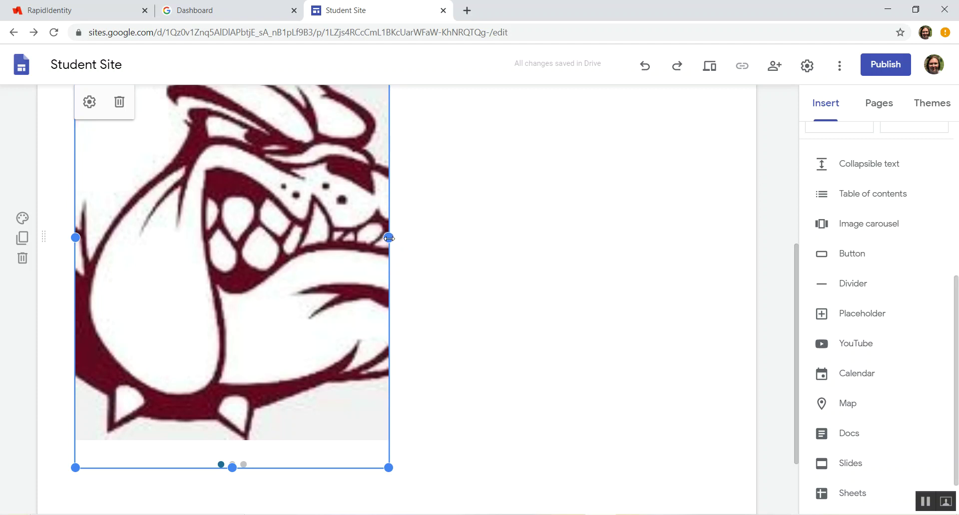
pyautogui.moveTo(389, 238); pyautogui.dragTo(626, 253)
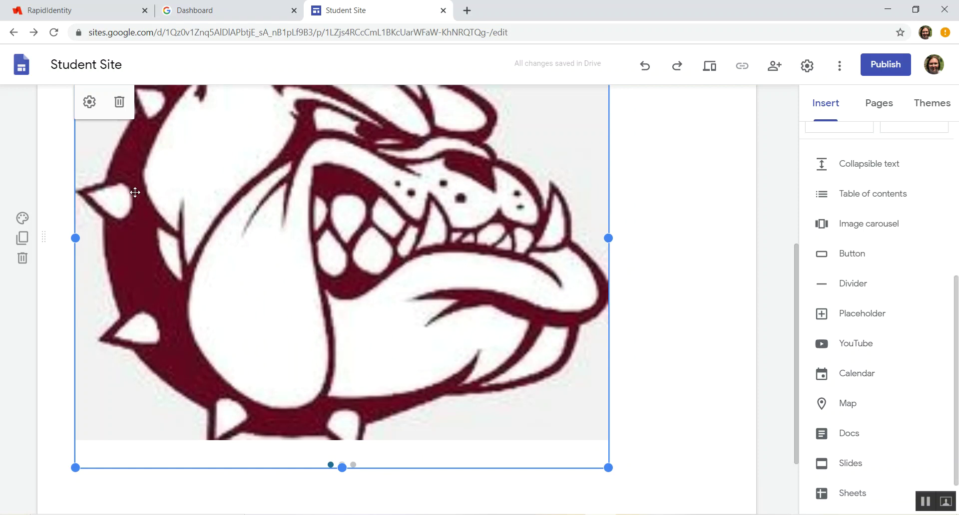
pyautogui.click(120, 103)
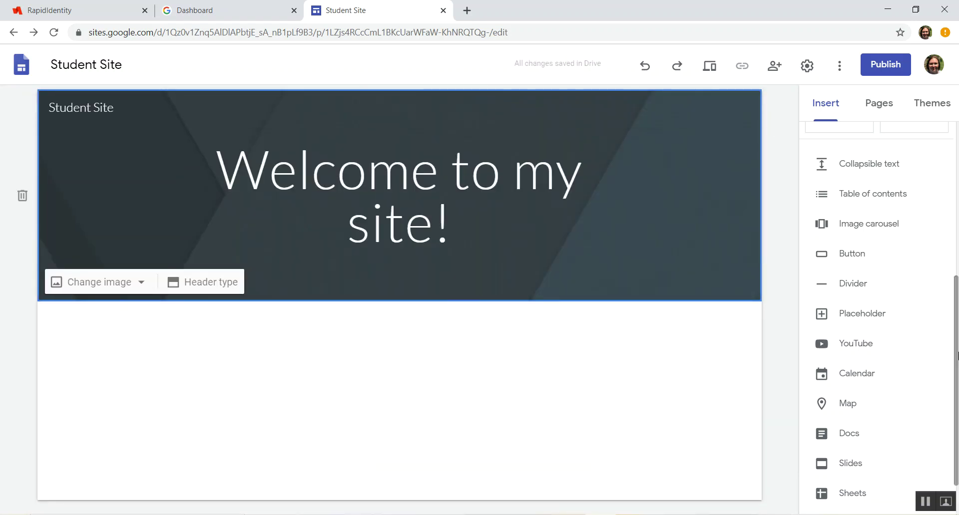
# - Open and cancel the button insertion, and try a divider below the header, deleting it again
pyautogui.click(842, 255)
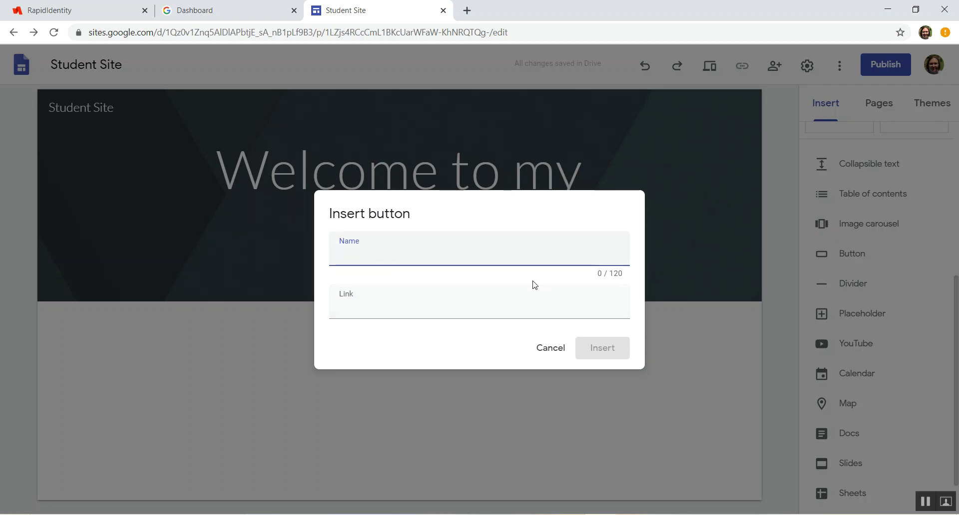
pyautogui.click(550, 348)
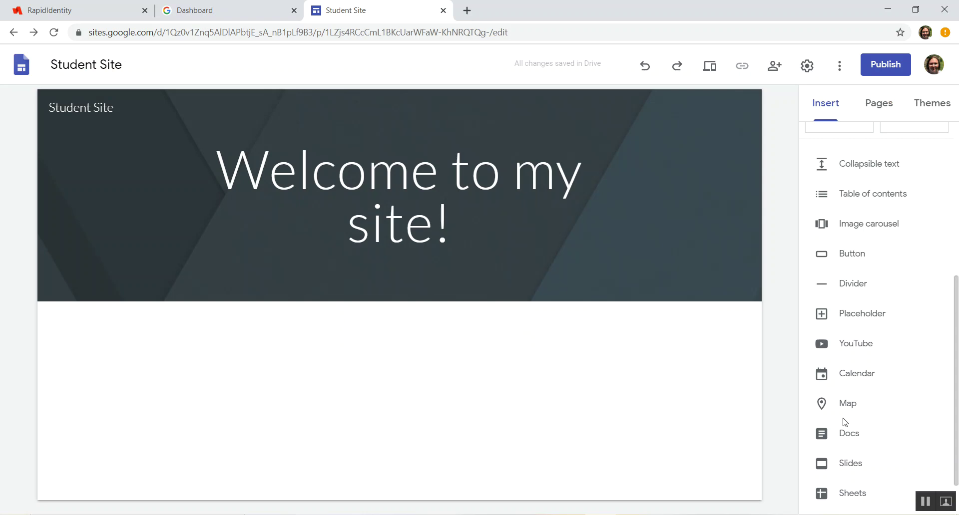
pyautogui.click(860, 283)
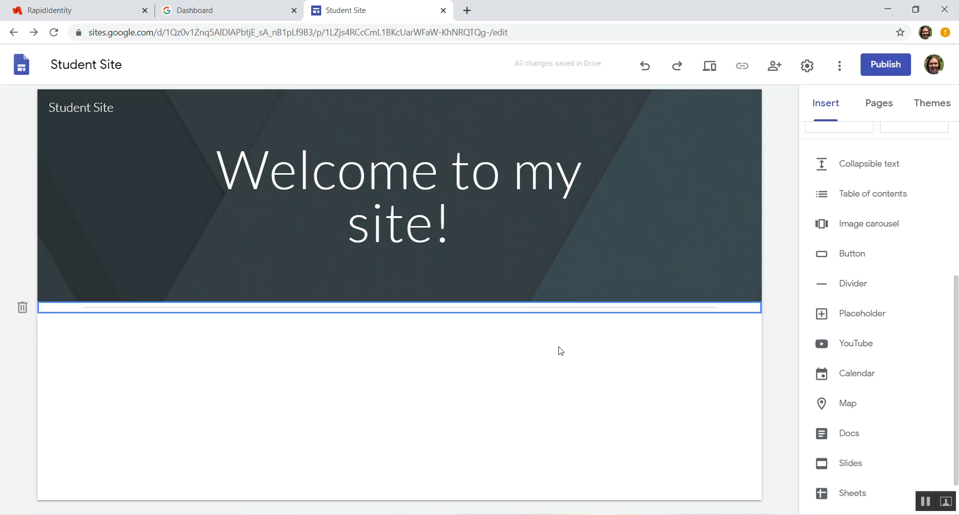
pyautogui.click(22, 308)
# - Insert a table of contents, a divider and a collapsible text block in that order below the header
pyautogui.click(876, 199)
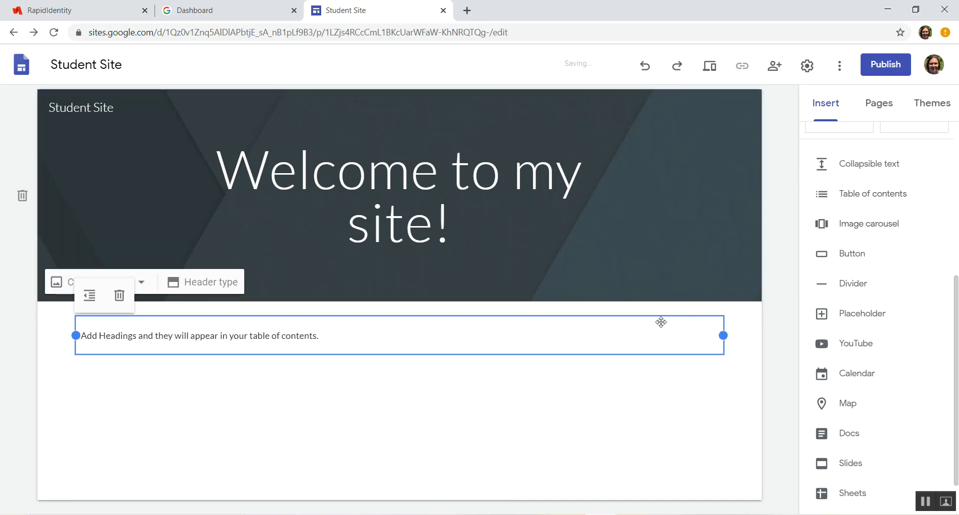
pyautogui.click(857, 285)
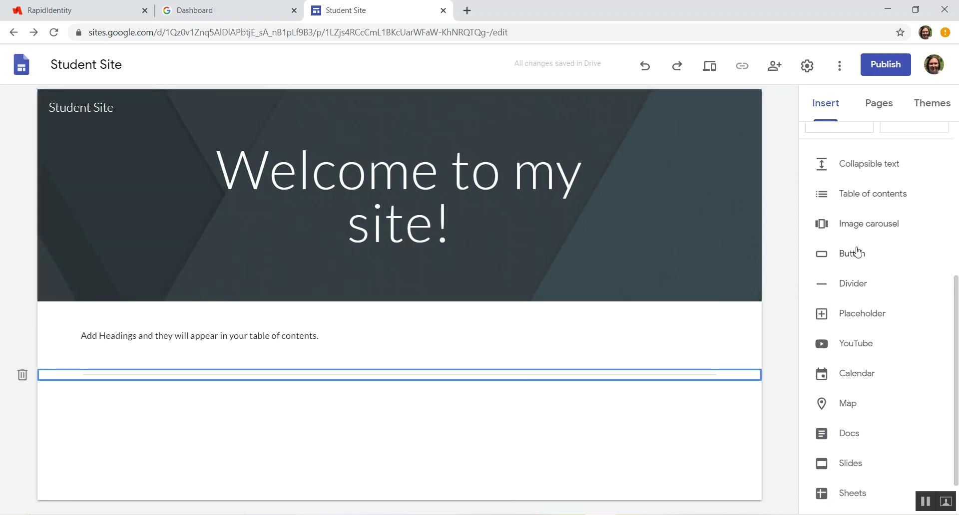
pyautogui.click(855, 226)
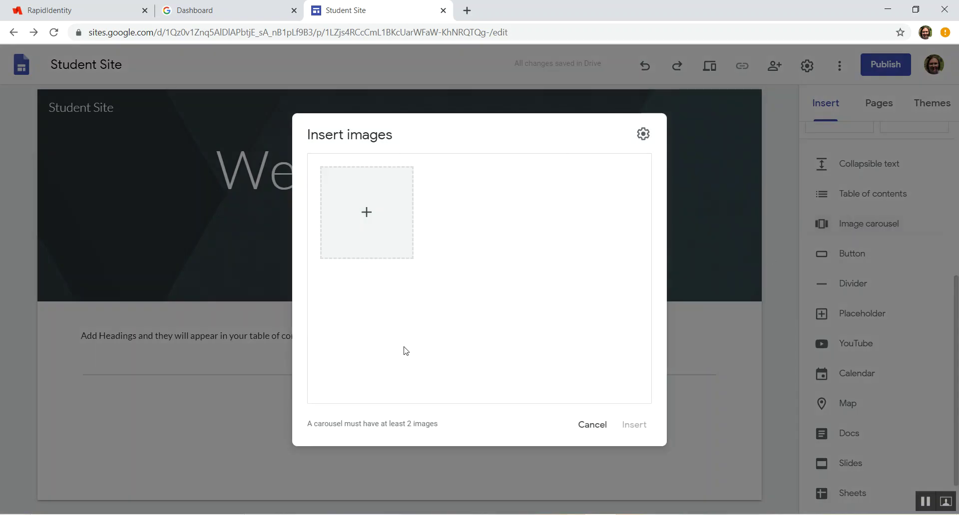
pyautogui.click(592, 425)
pyautogui.click(880, 164)
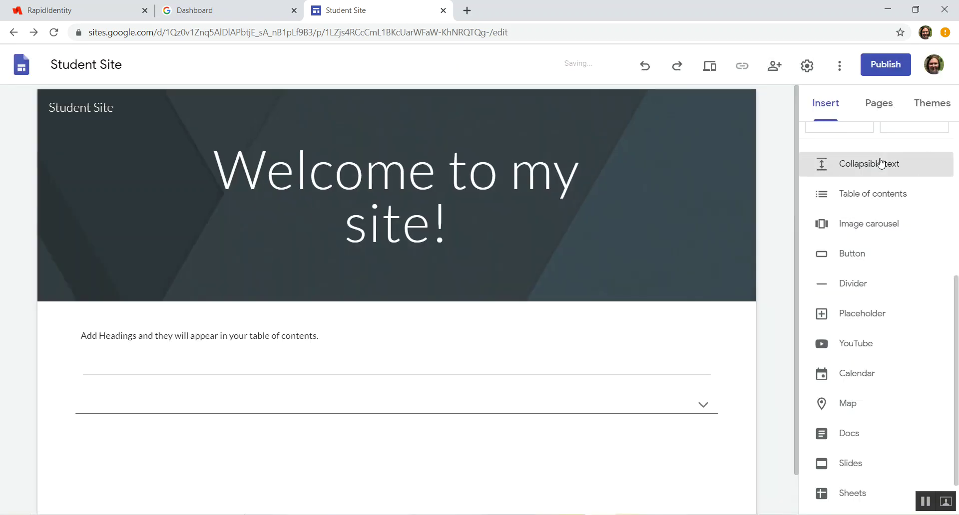
pyautogui.click(406, 248)
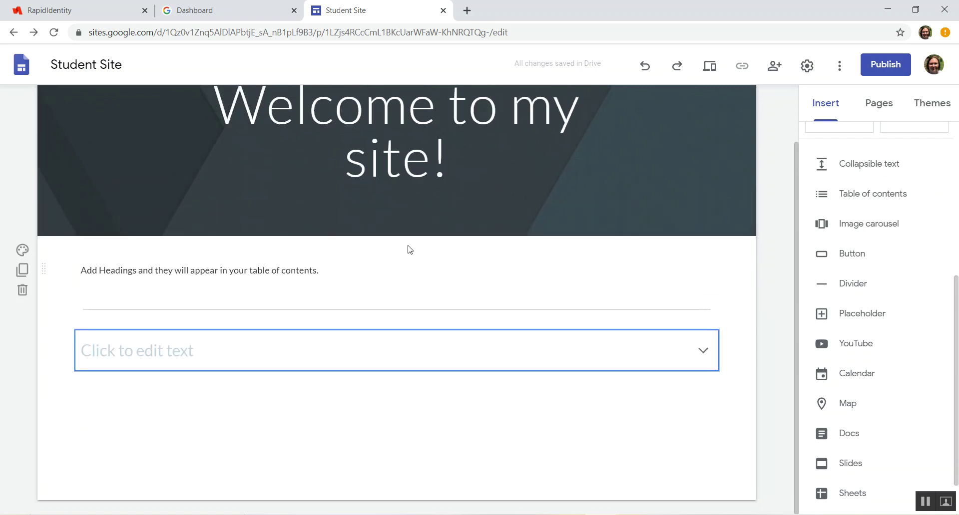
pyautogui.click(361, 351)
pyautogui.click(355, 247)
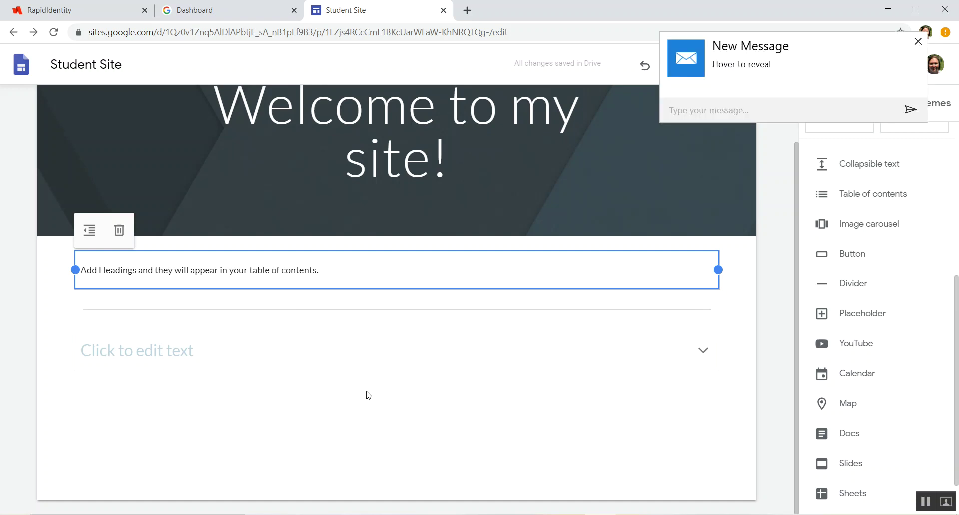
# - Dismiss the message notification and delete the table of contents and collapsible text sections around the divider
pyautogui.click(918, 41)
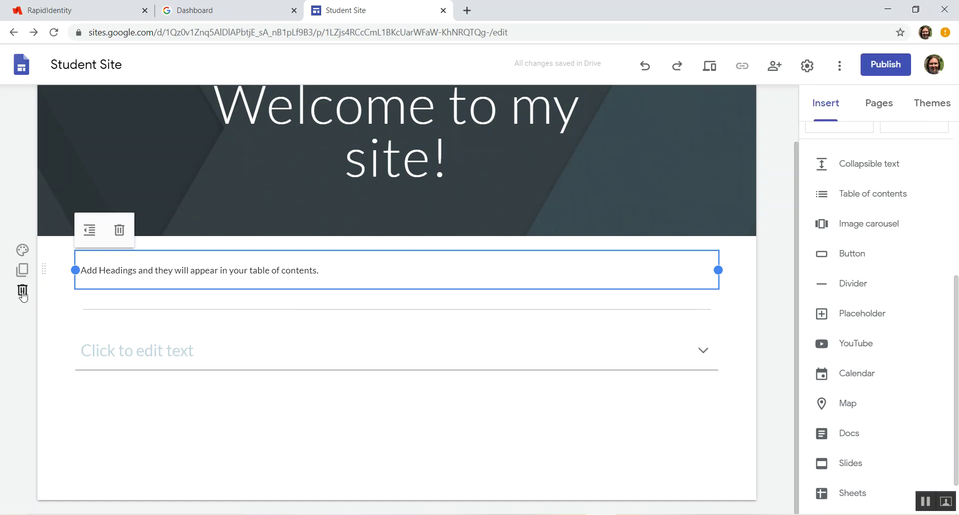
pyautogui.click(22, 291)
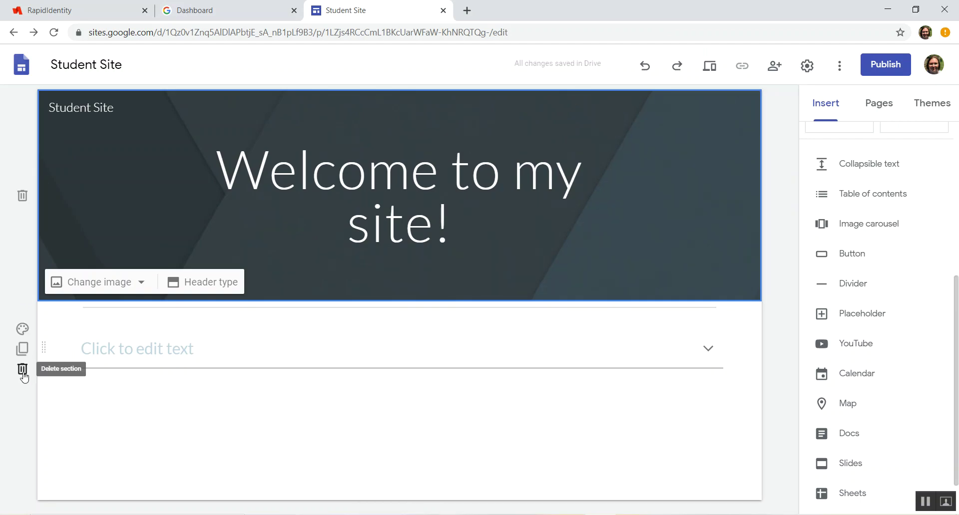
pyautogui.click(22, 369)
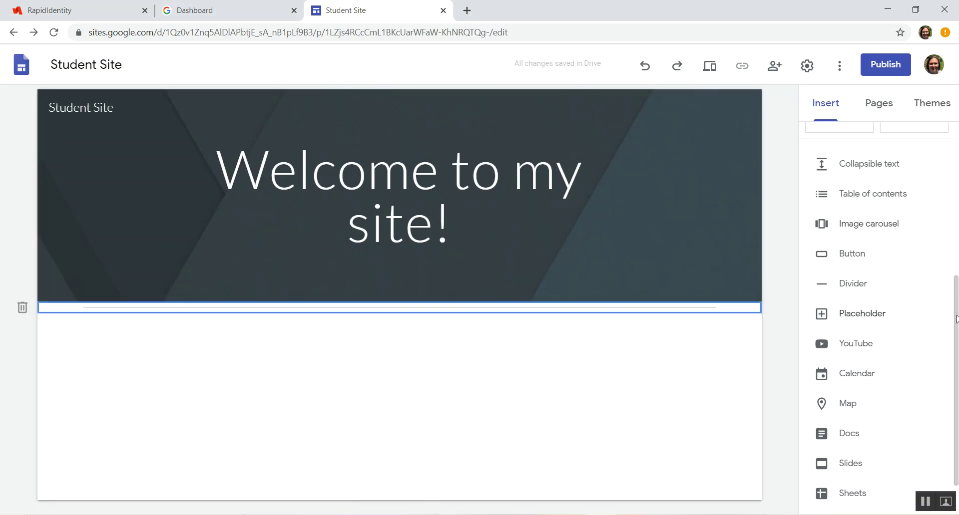
# - Try a placeholder tile below the divider and delete it
pyautogui.scroll(-1, 957, 320)
pyautogui.click(821, 260)
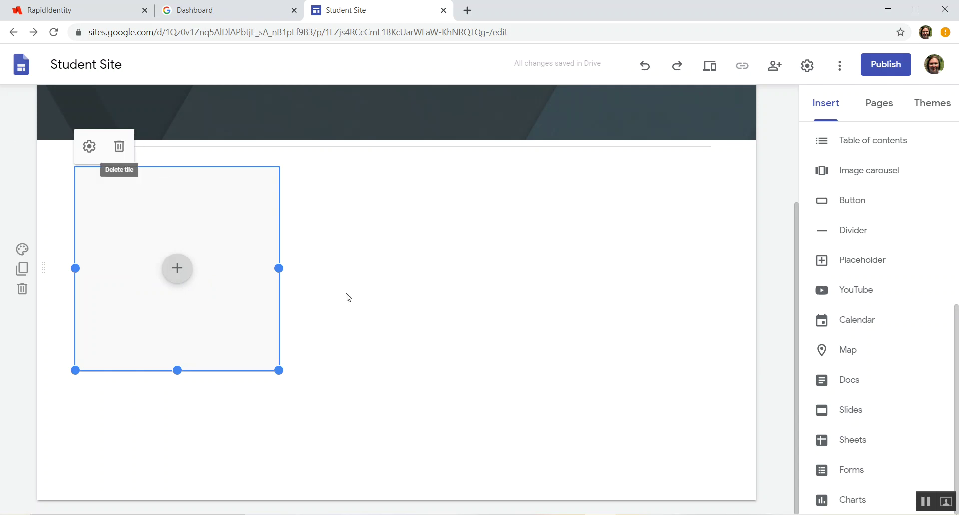
pyautogui.click(117, 152)
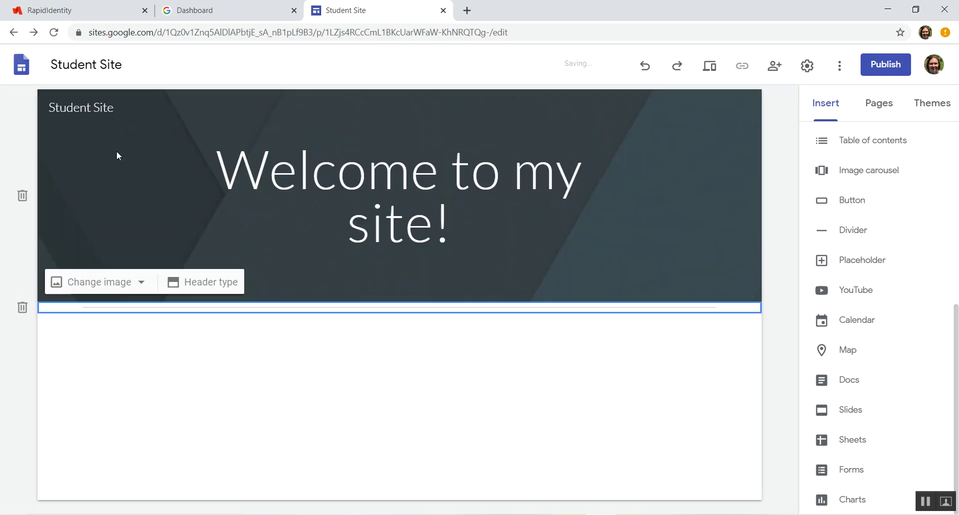
pyautogui.click(844, 293)
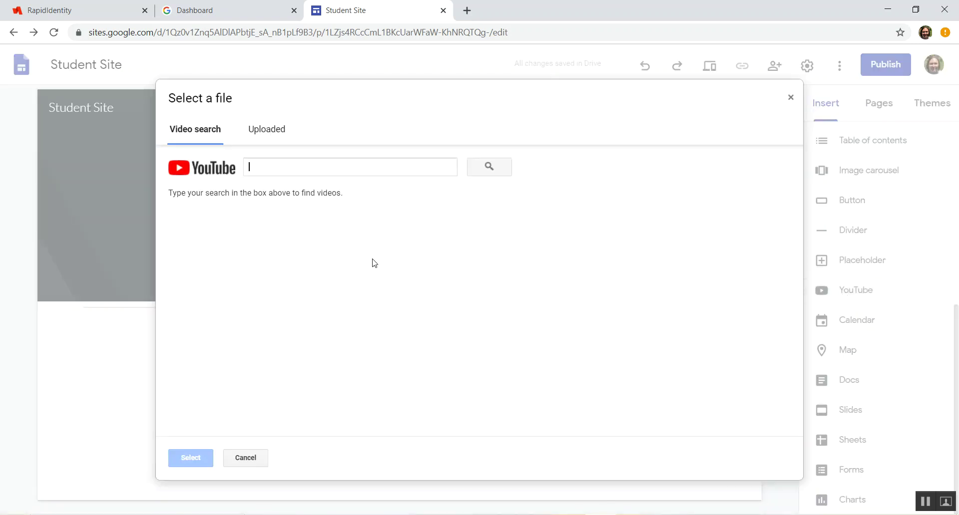
pyautogui.click(790, 98)
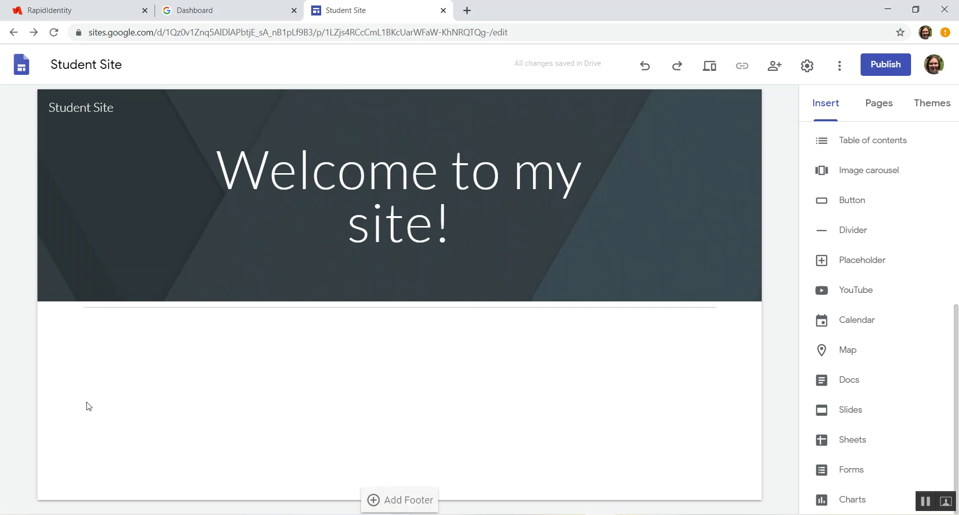
pyautogui.click(857, 294)
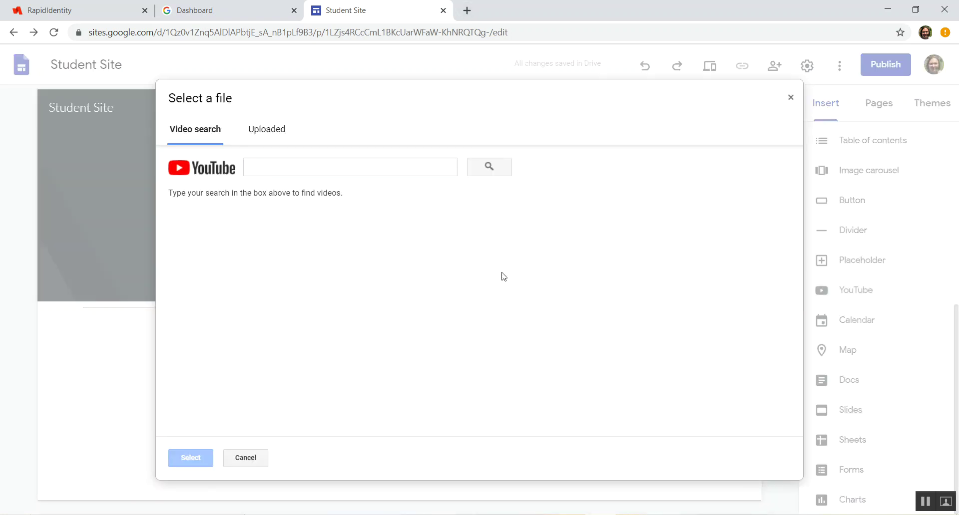
pyautogui.click(245, 457)
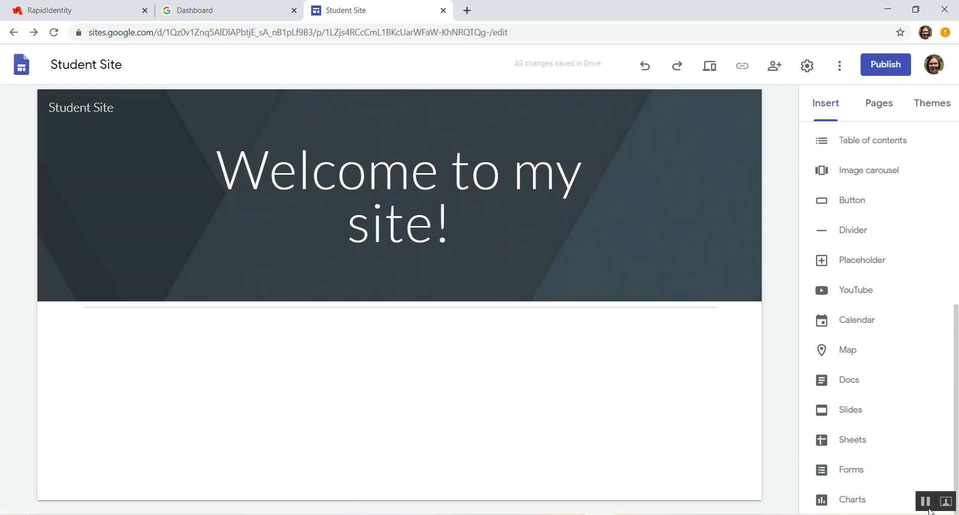
pyautogui.click(857, 291)
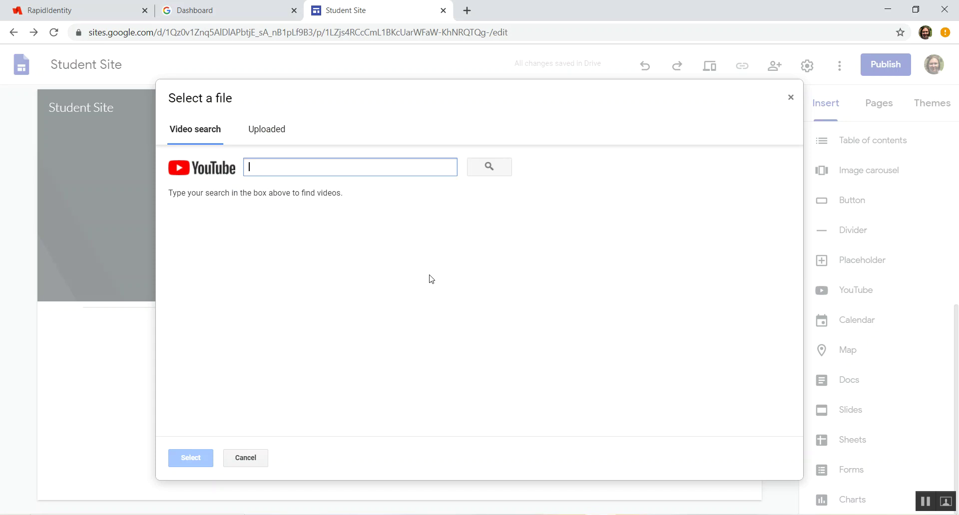
pyautogui.write('https://www.youtube.com/watch?v=jdCkV7ROvk4&t=447s')
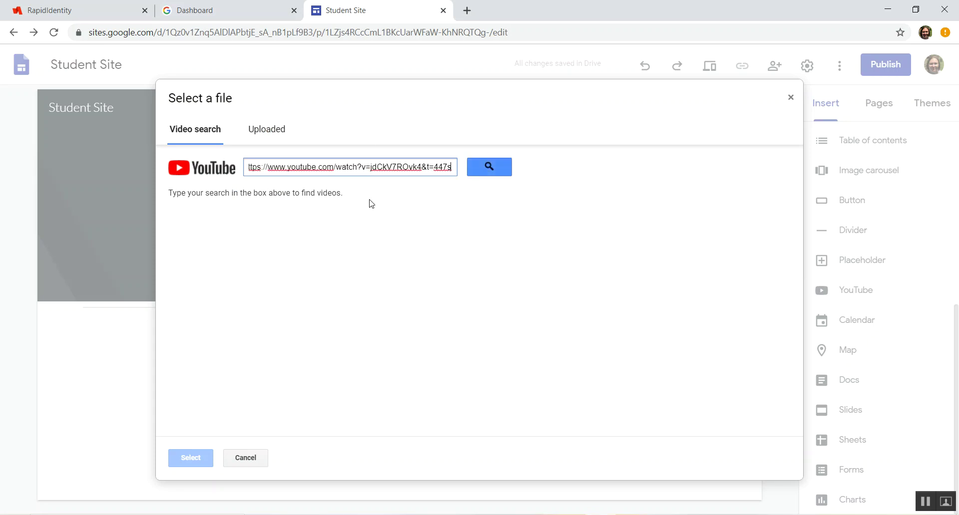
pyautogui.click(492, 166)
pyautogui.doubleClick(353, 225)
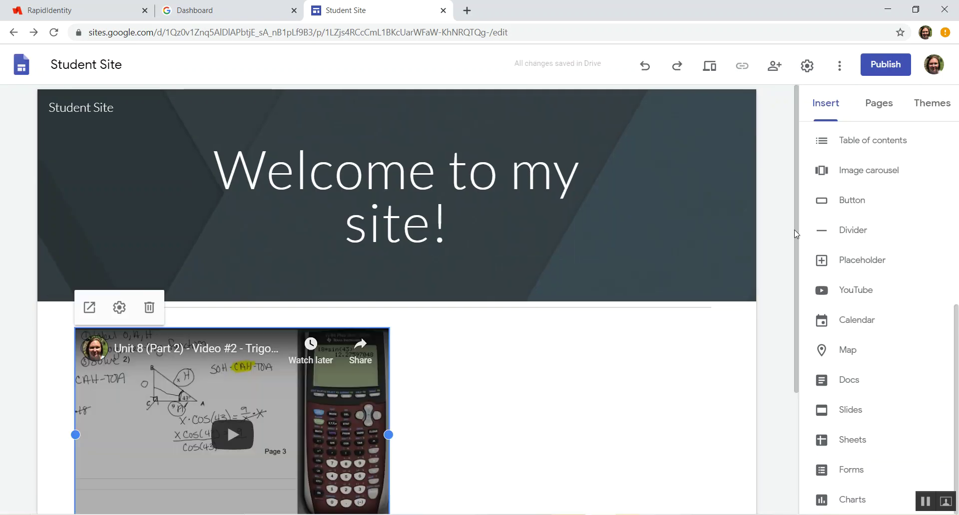
pyautogui.moveTo(797, 223); pyautogui.dragTo(797, 322)
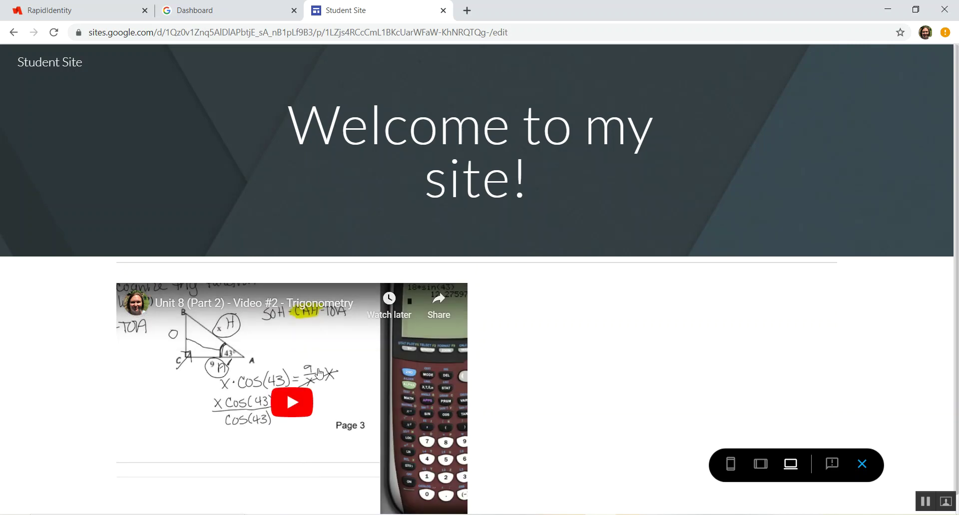
# - Briefly play and pause the trigonometry video in the site preview, and delete its section in the editor
pyautogui.click(292, 402)
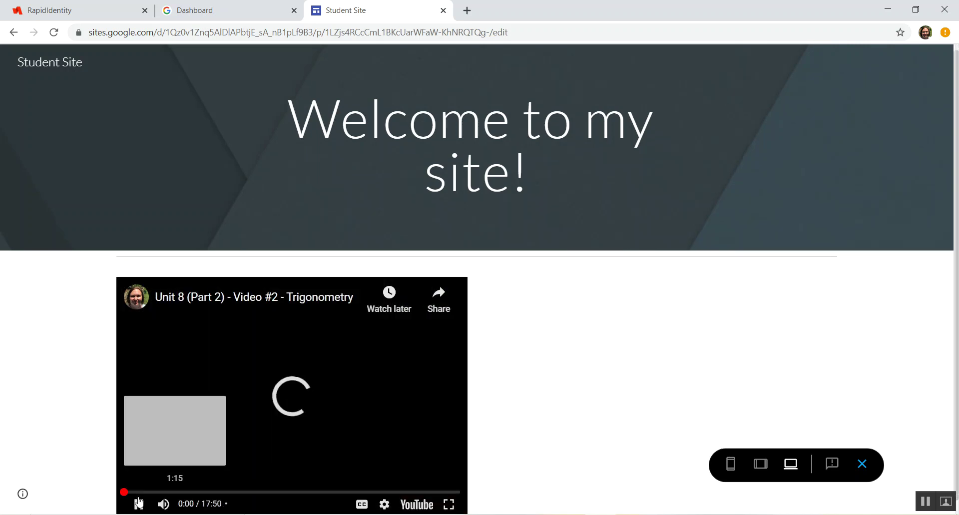
pyautogui.click(139, 504)
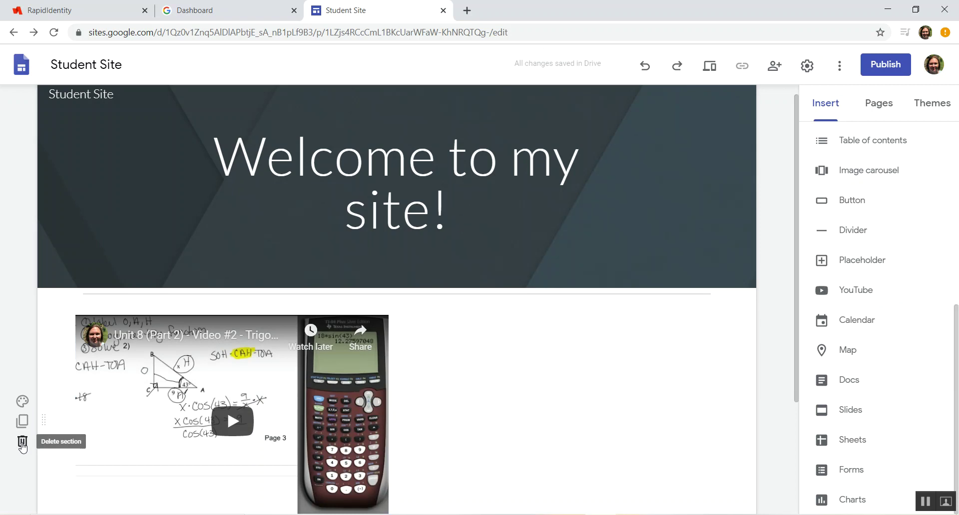
pyautogui.click(22, 443)
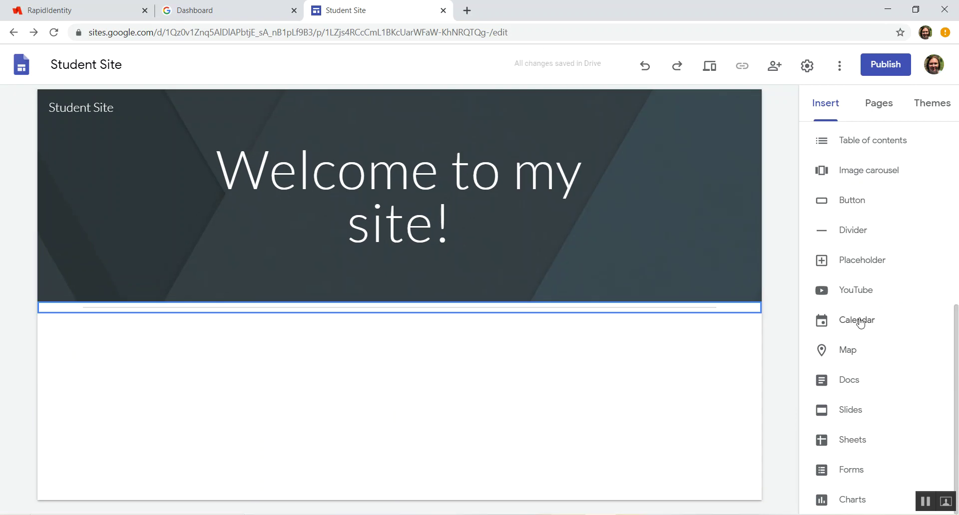
# - Insert the "5th: Geometry PAP" calendar below the divider
pyautogui.click(859, 323)
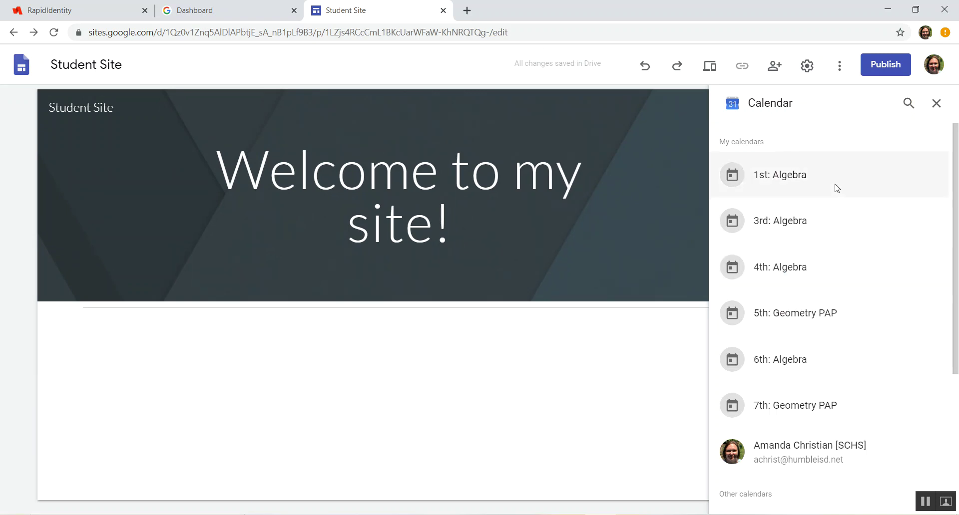
pyautogui.click(827, 311)
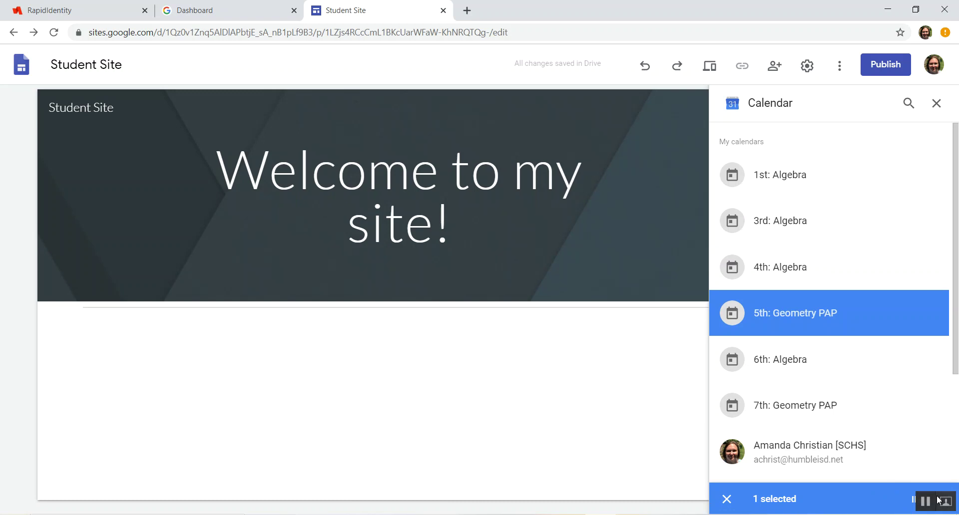
pyautogui.scroll(-3, 955, 433)
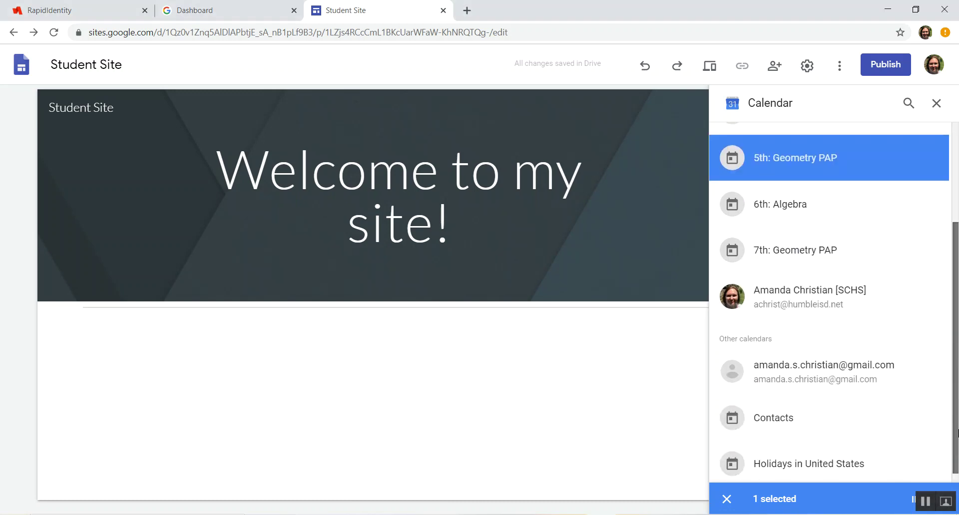
pyautogui.scroll(3, 955, 434)
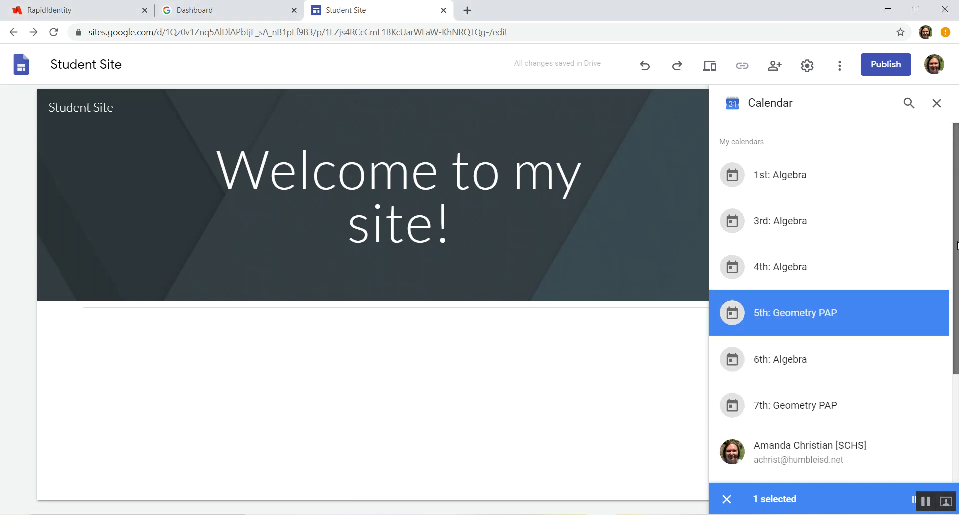
pyautogui.click(912, 505)
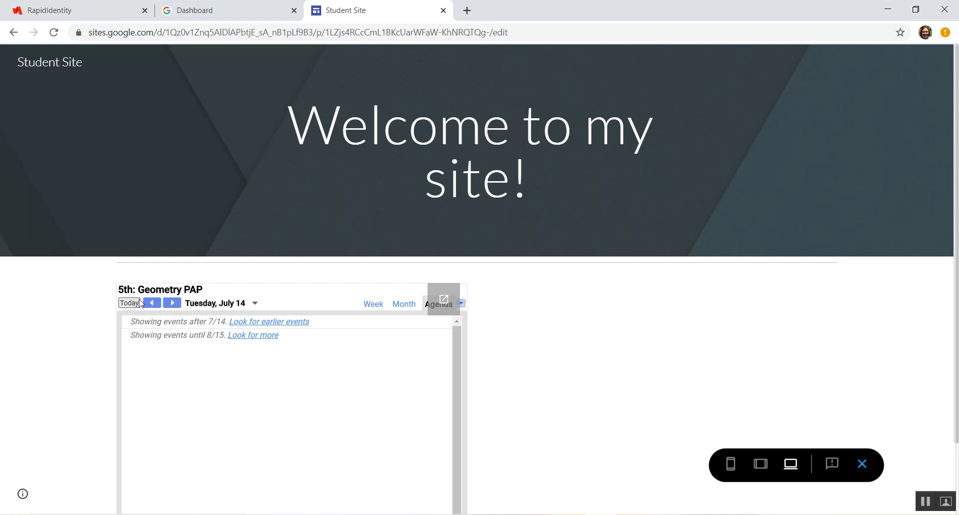
# - Browse the embedded calendar's earlier events in the preview, and delete the calendar section in the editor
pyautogui.click(151, 303)
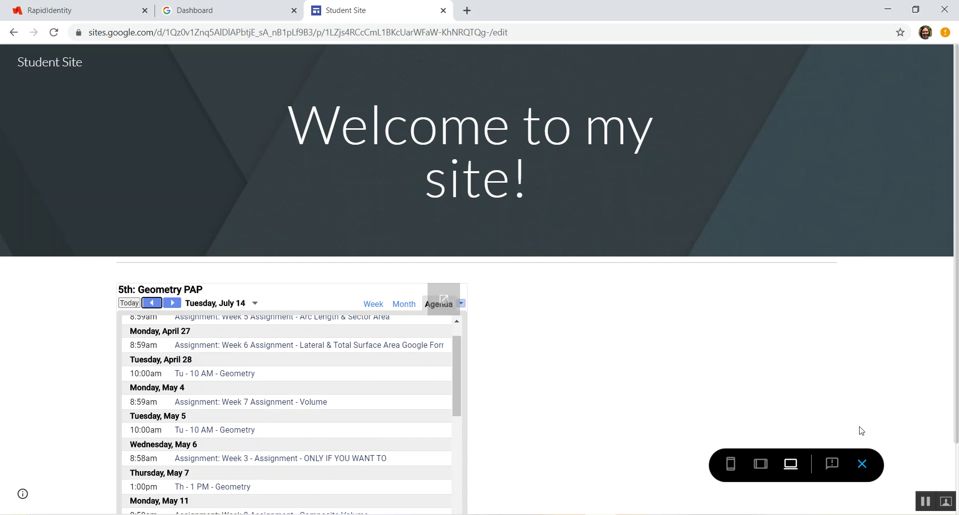
pyautogui.click(862, 464)
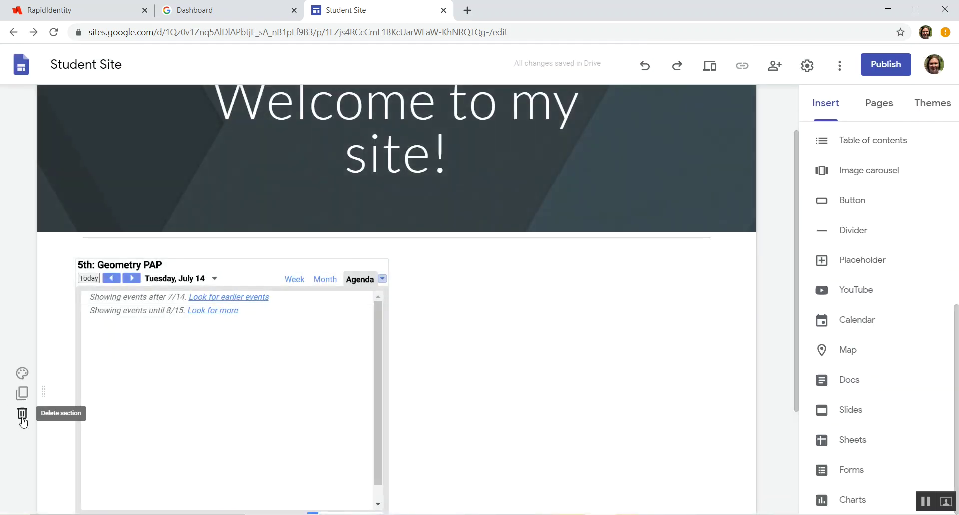
pyautogui.click(23, 418)
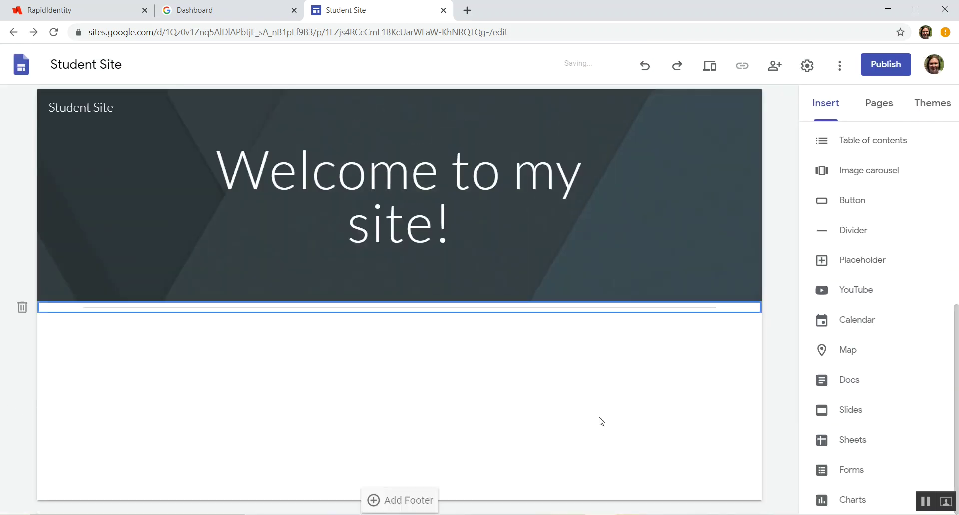
# - Insert a map of Summer Creek High School below the divider
pyautogui.click(849, 351)
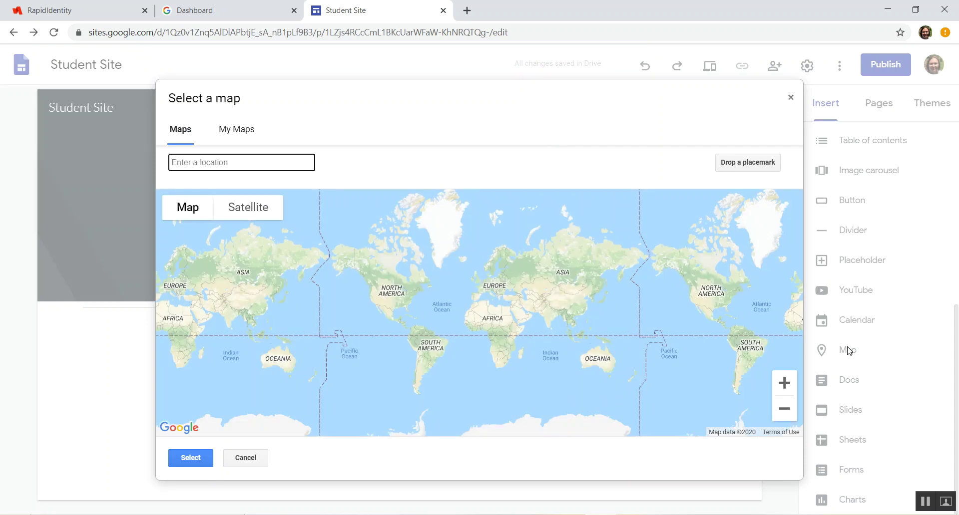
pyautogui.write('Summer Cr')
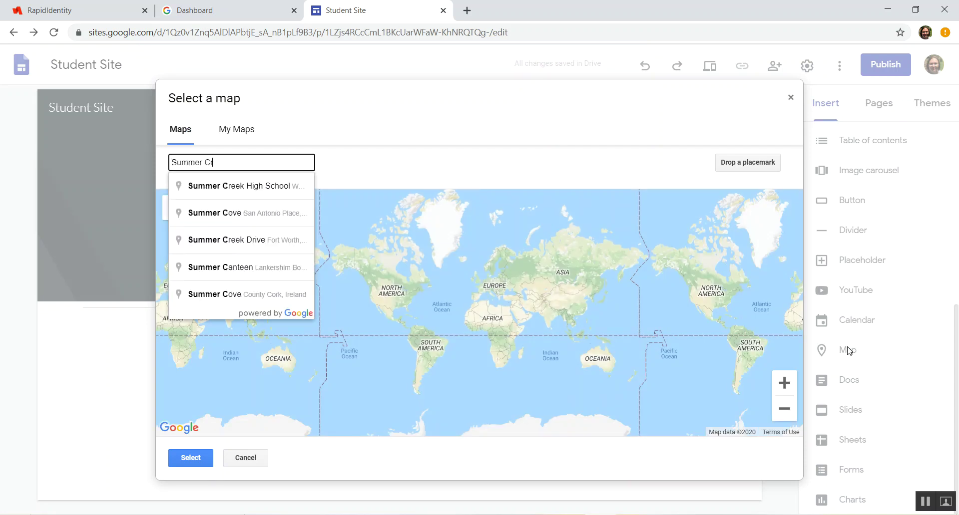
pyautogui.write('eek High ')
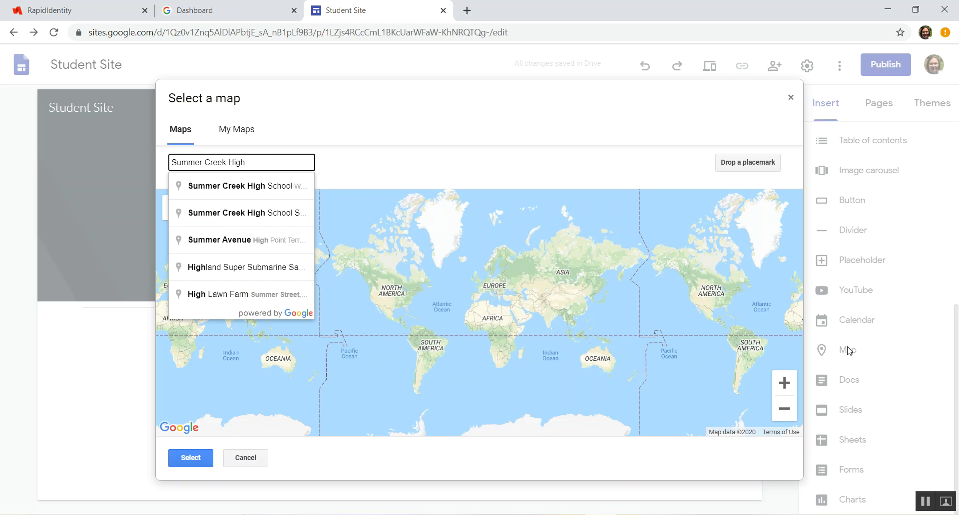
pyautogui.write('School')
pyautogui.press('Return')
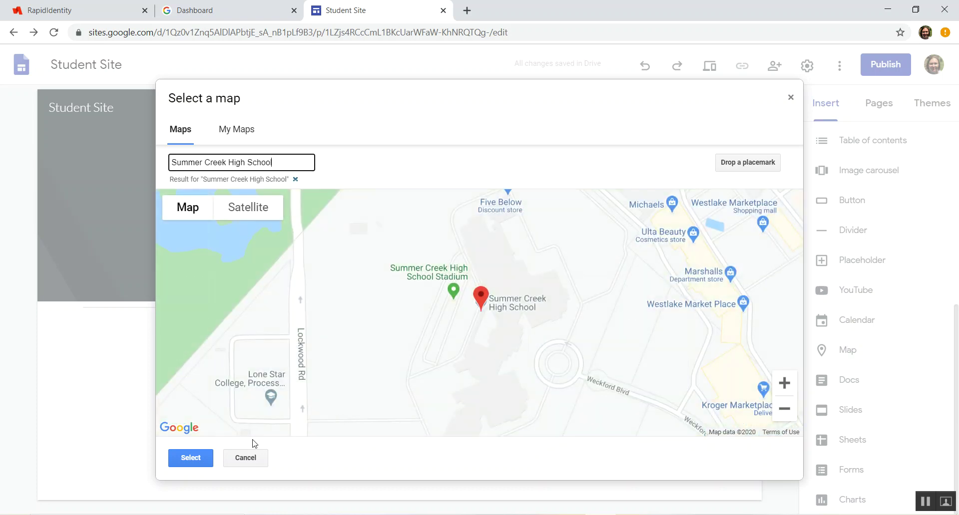
pyautogui.click(190, 457)
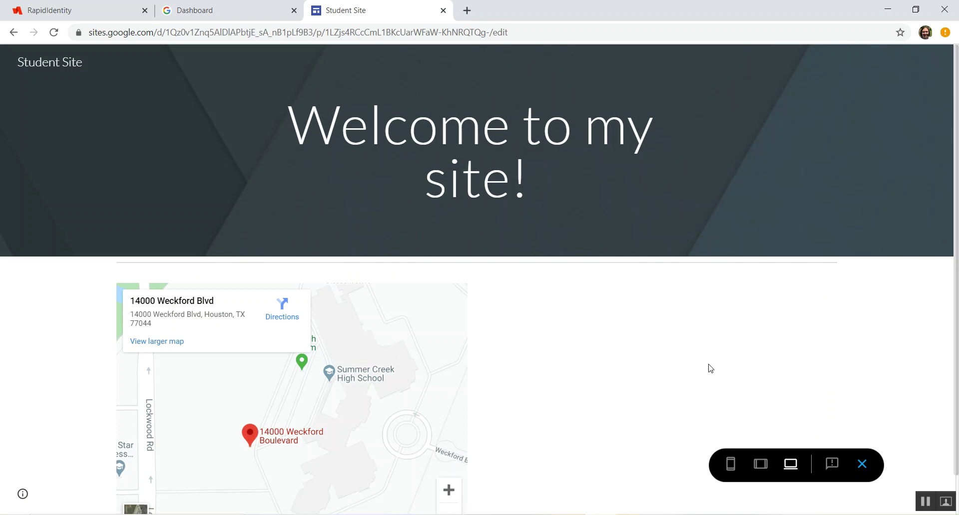
# - Zoom the embedded map out two levels in the preview, and delete the map section in the editor
pyautogui.scroll(-1, 538, 417)
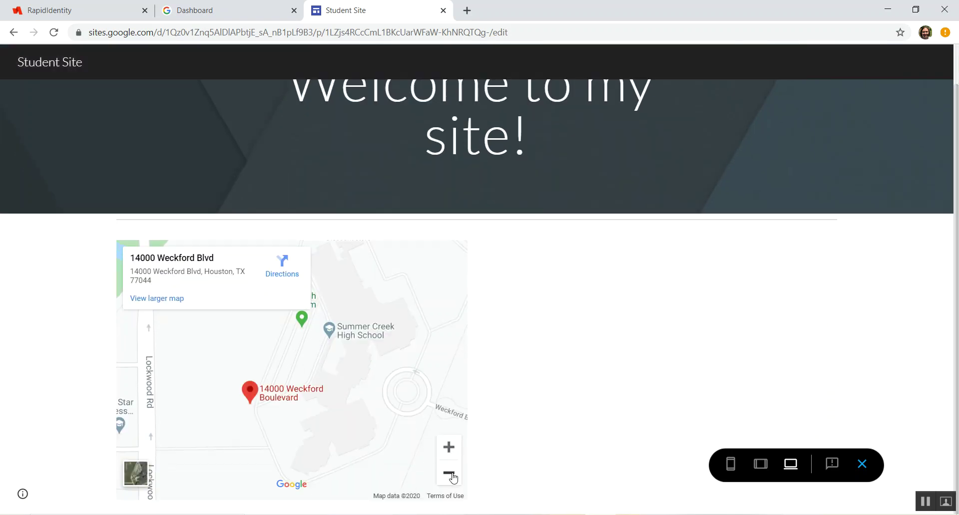
pyautogui.click(453, 476)
pyautogui.click(453, 476)
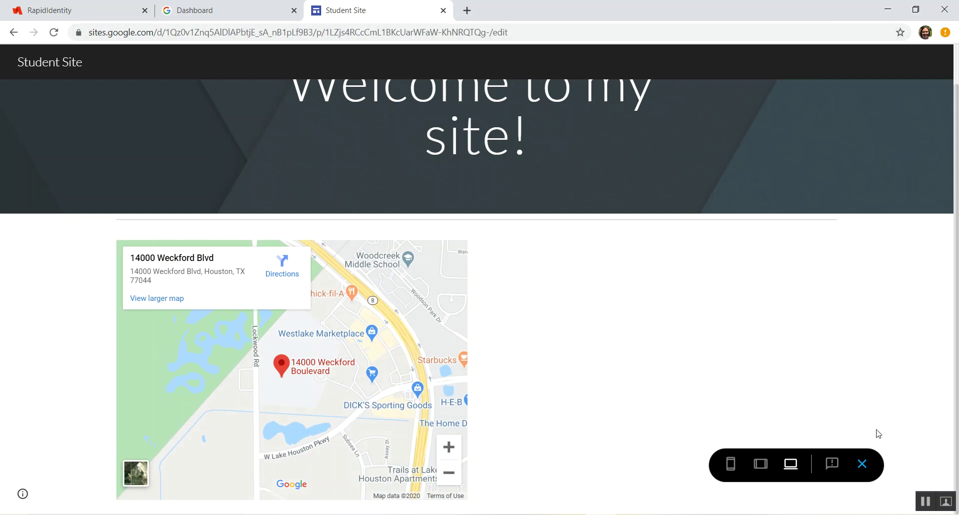
pyautogui.click(861, 464)
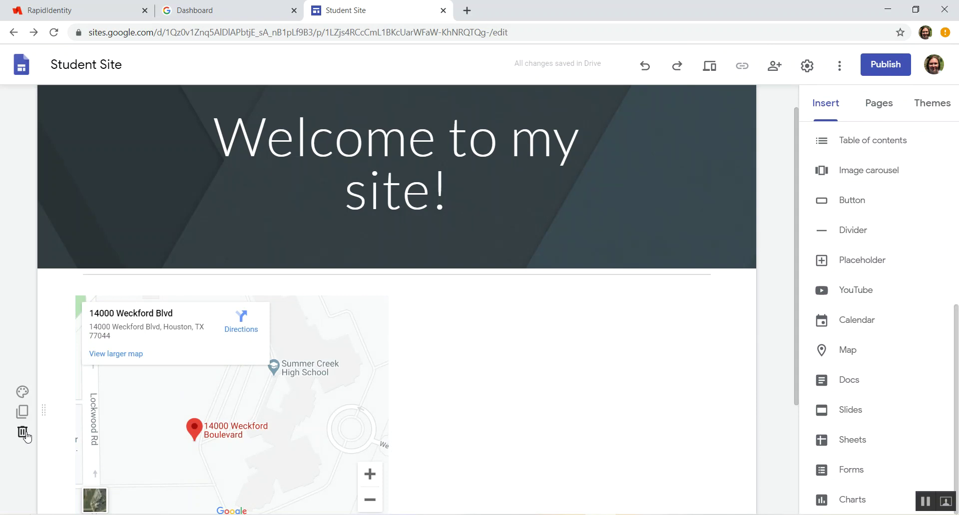
pyautogui.click(22, 432)
# - Insert the recent Pre-AP Geometry calendar document, making its frame narrower and tall enough to show the whole calendar page
pyautogui.click(852, 384)
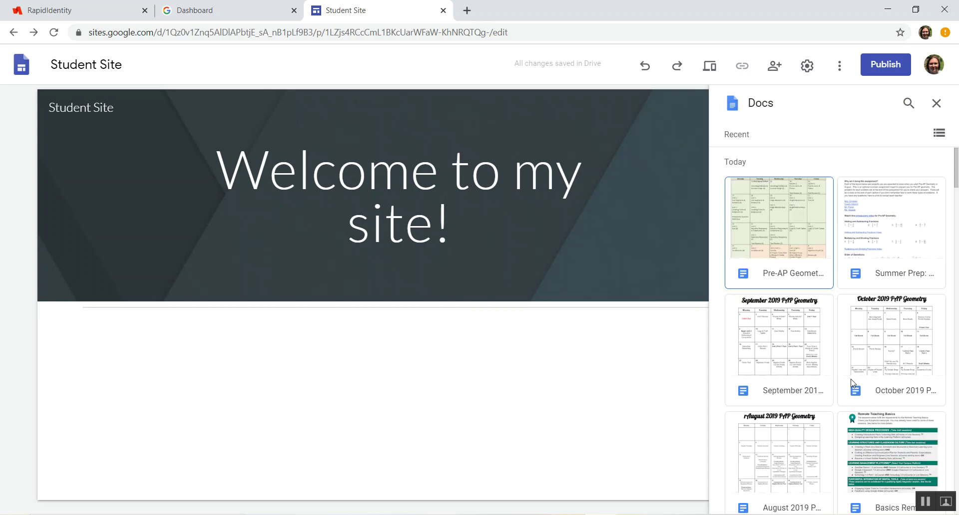
pyautogui.click(786, 206)
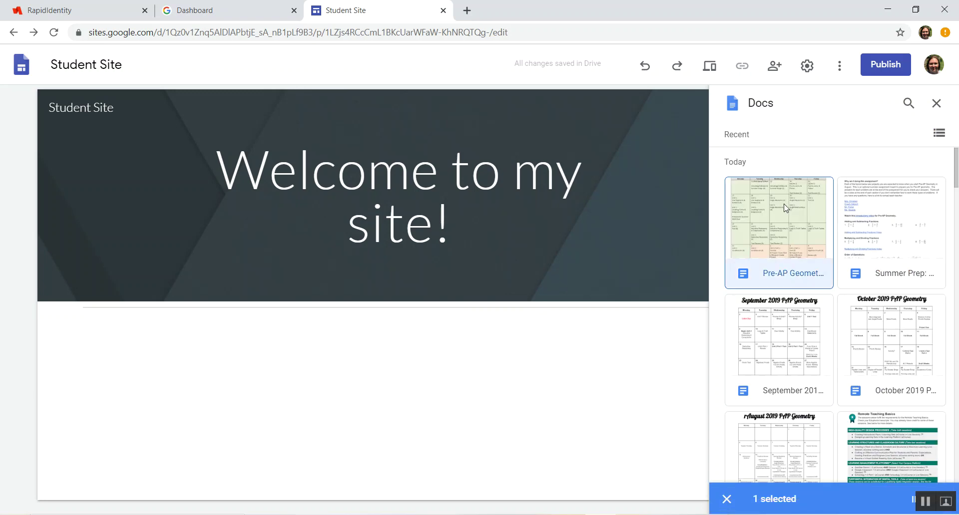
pyautogui.click(914, 502)
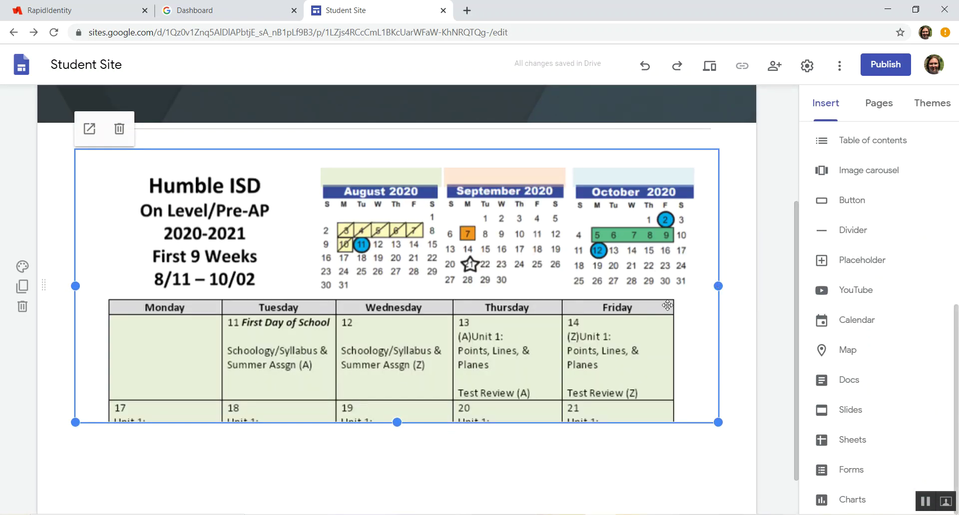
pyautogui.moveTo(590, 311); pyautogui.dragTo(329, 303)
pyautogui.moveTo(202, 424); pyautogui.dragTo(200, 498)
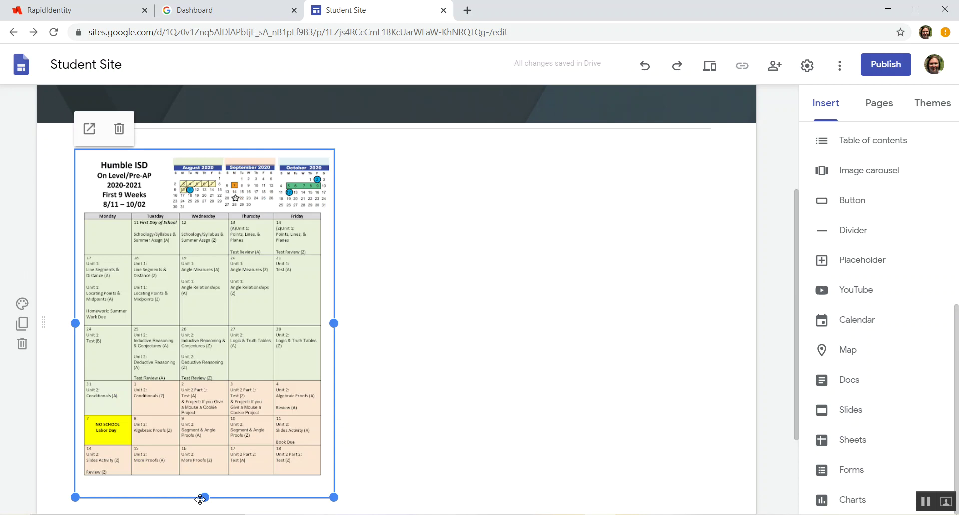
# - Preview the site to check the embedded calendar document and its scrolling, and delete its section in the editor
pyautogui.click(712, 67)
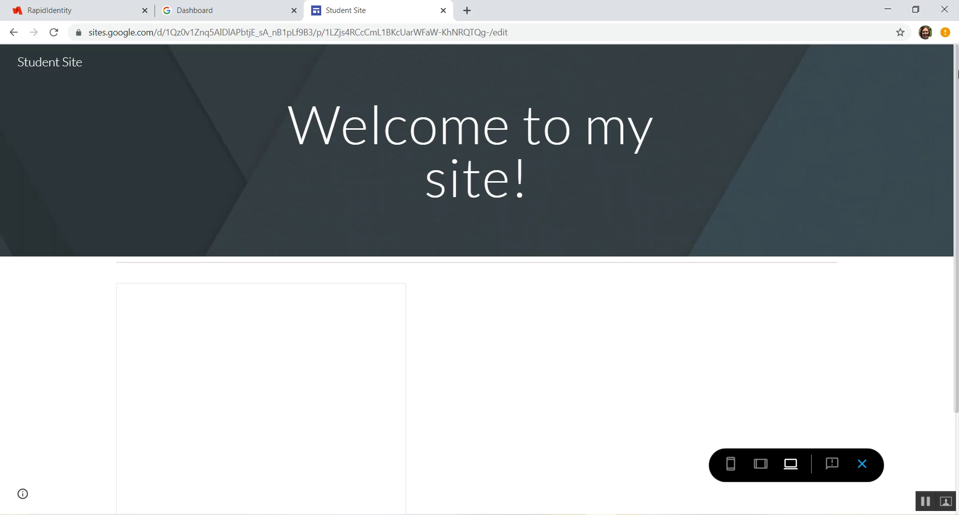
pyautogui.moveTo(957, 74); pyautogui.dragTo(957, 182)
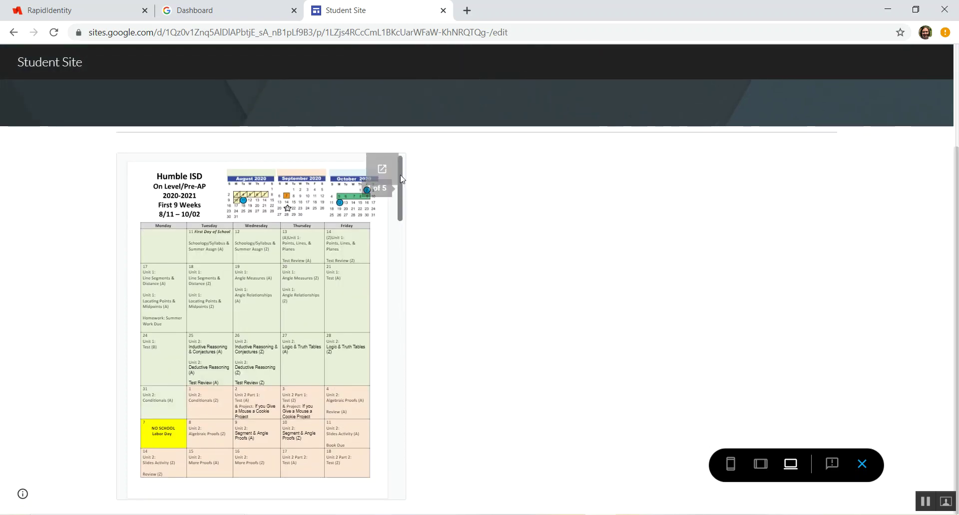
pyautogui.moveTo(400, 179)
pyautogui.mouseDown()
pyautogui.moveTo(403, 325)
pyautogui.moveTo(405, 172)
pyautogui.mouseUp()
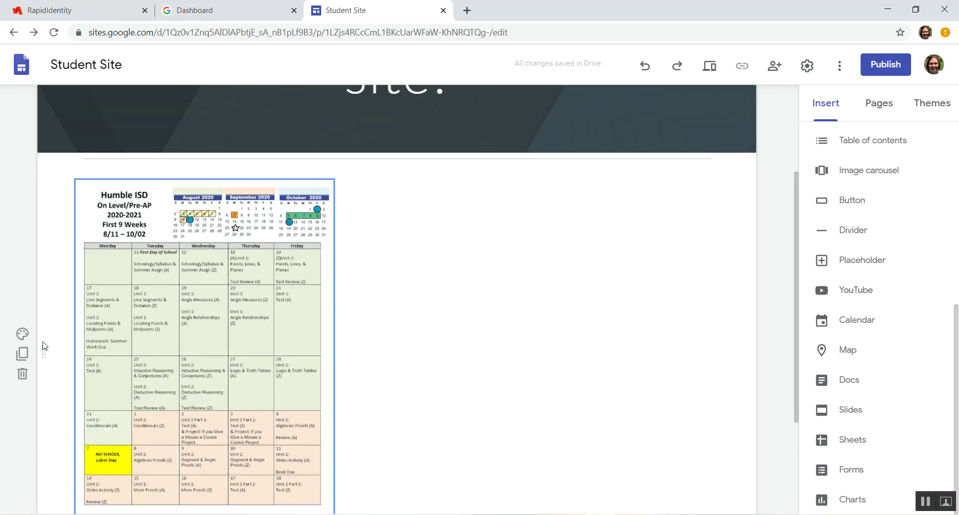
pyautogui.click(22, 375)
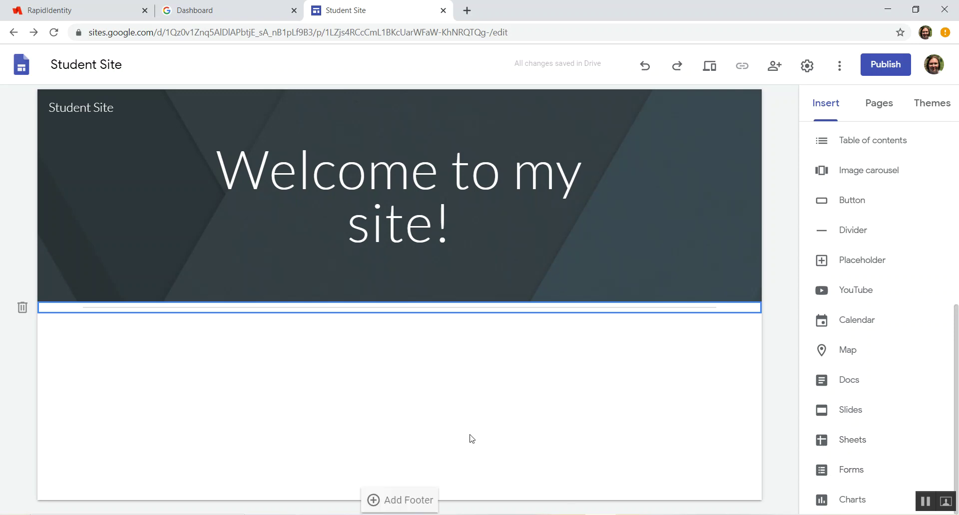
# - Browse the recent spreadsheets offered for inserting a chart, without inserting one
pyautogui.click(856, 500)
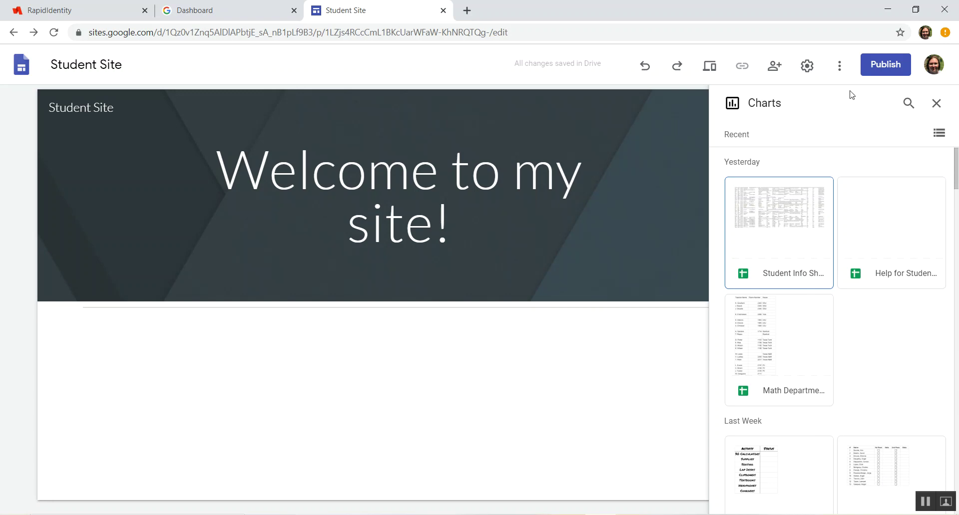
pyautogui.click(936, 103)
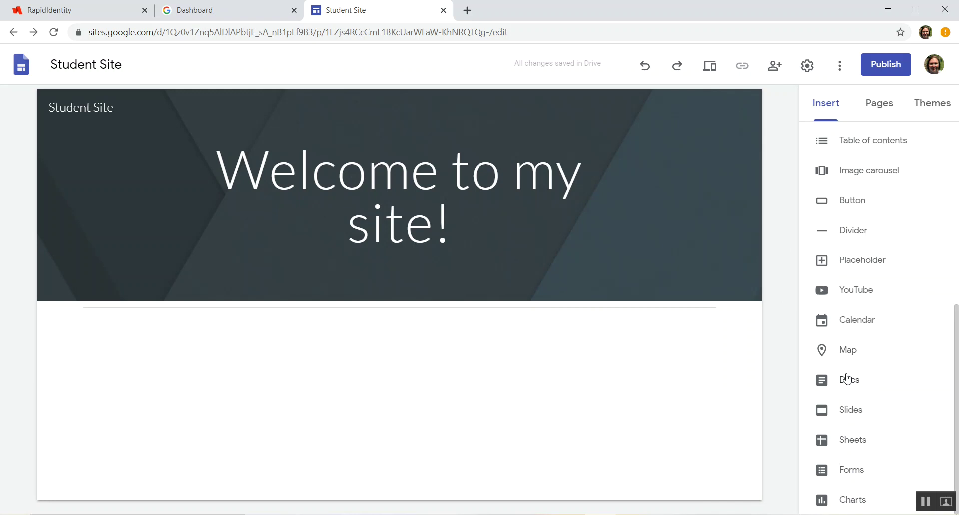
# - Insert the recent Pre-AP Geometry calendar document below the divider again, and delete its section
pyautogui.click(846, 380)
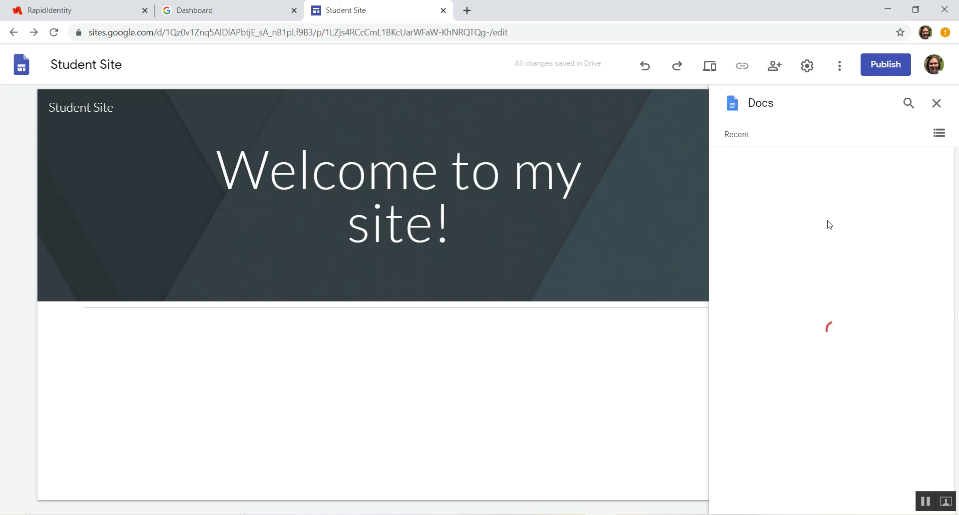
pyautogui.click(772, 228)
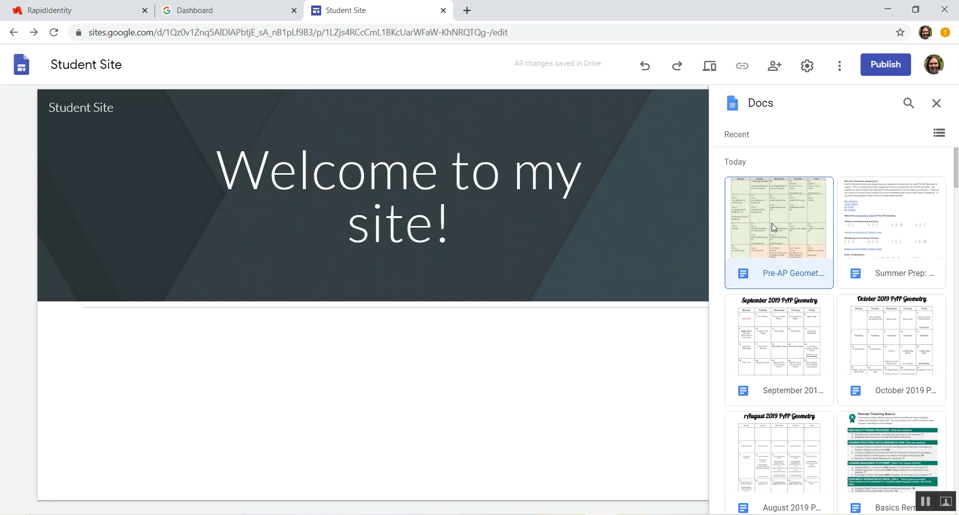
pyautogui.click(914, 501)
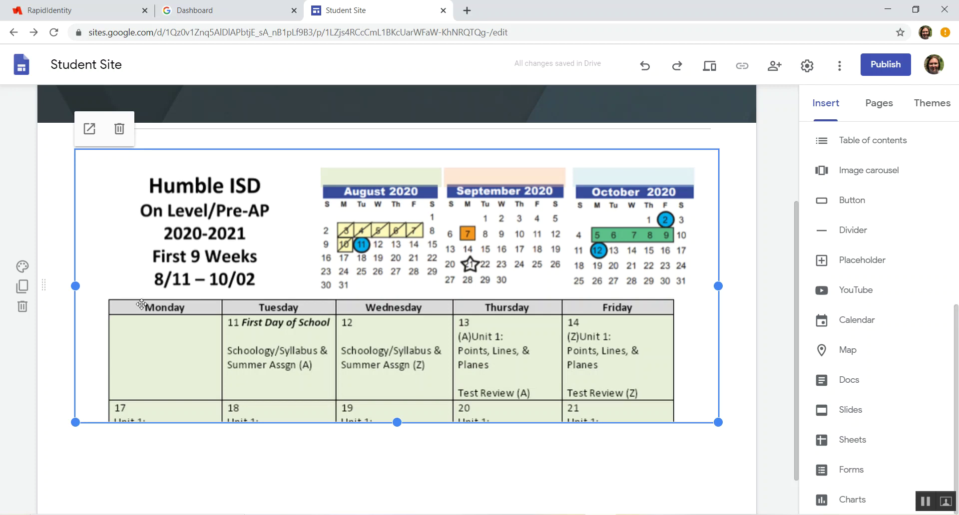
pyautogui.click(22, 306)
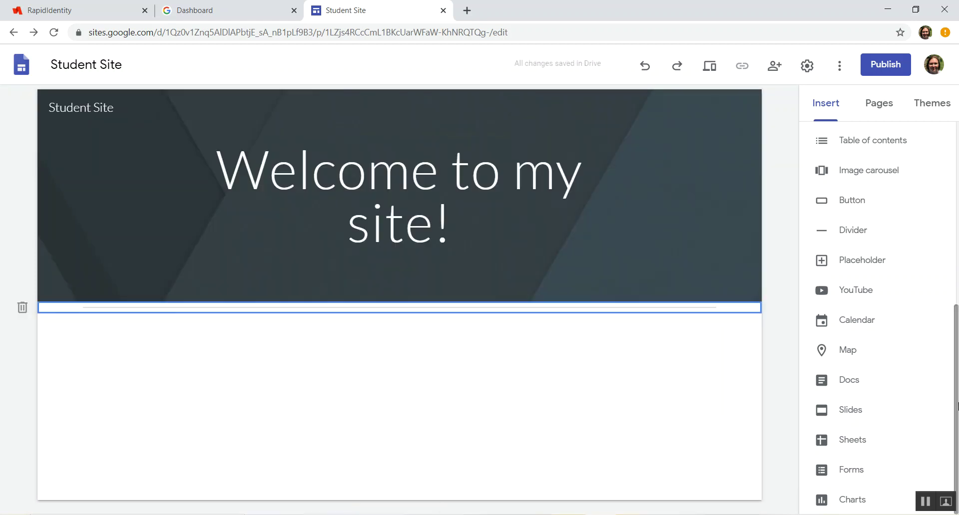
# - Add two new pages to the site, named Second and Third
pyautogui.moveTo(957, 368); pyautogui.dragTo(957, 186)
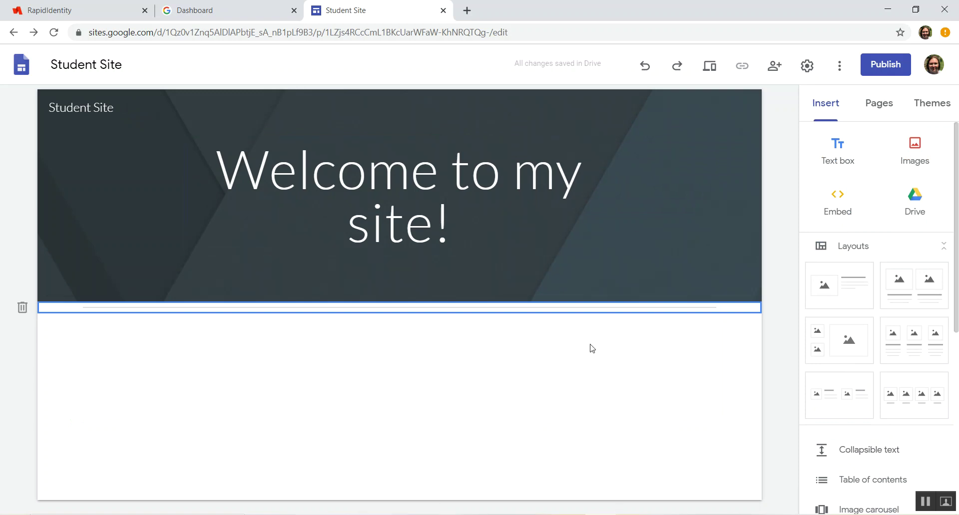
pyautogui.click(878, 103)
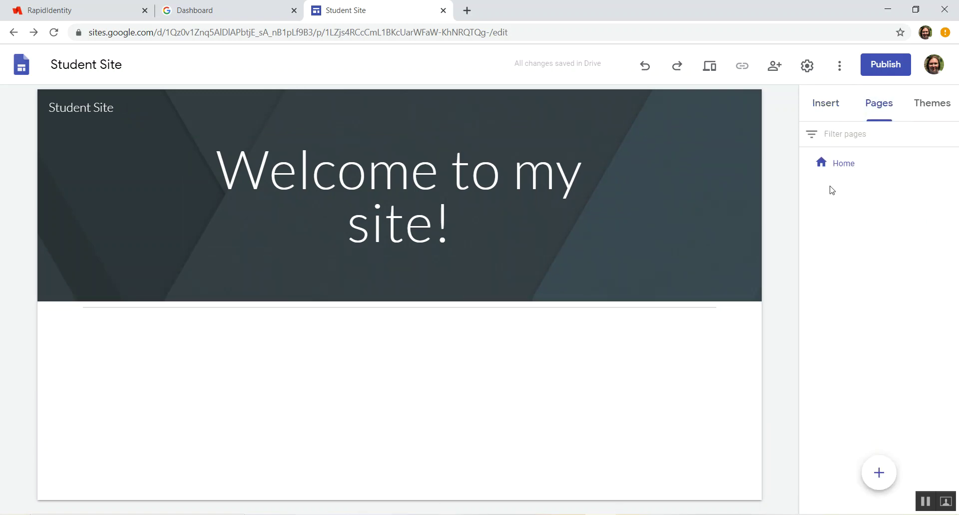
pyautogui.click(880, 477)
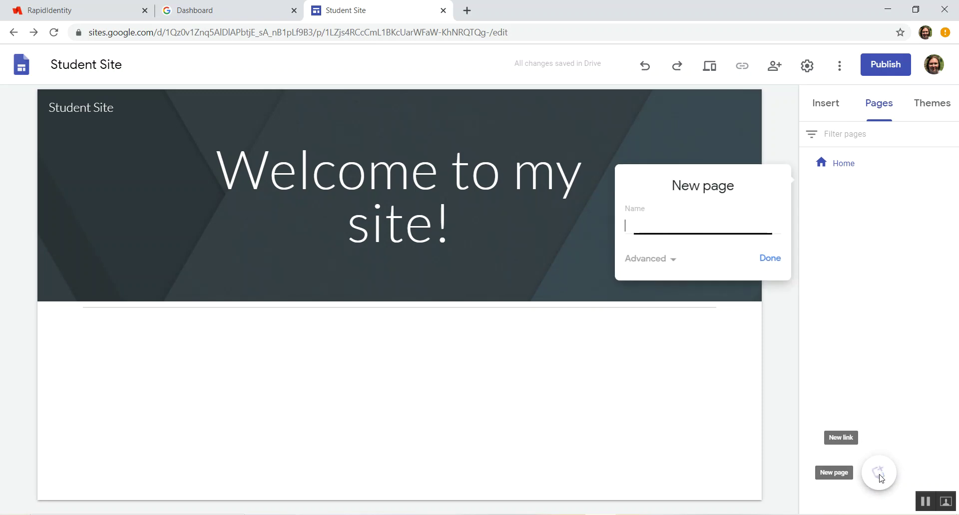
pyautogui.write('Second')
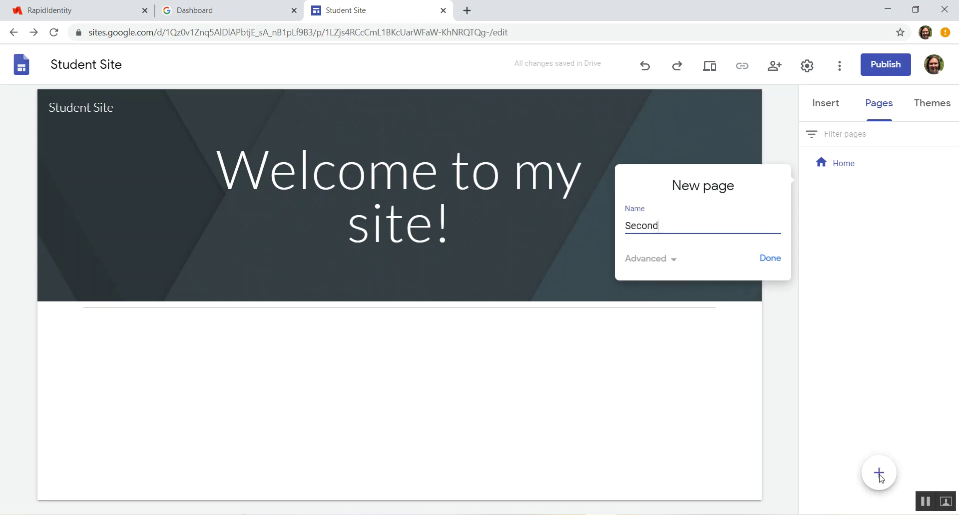
pyautogui.click(666, 260)
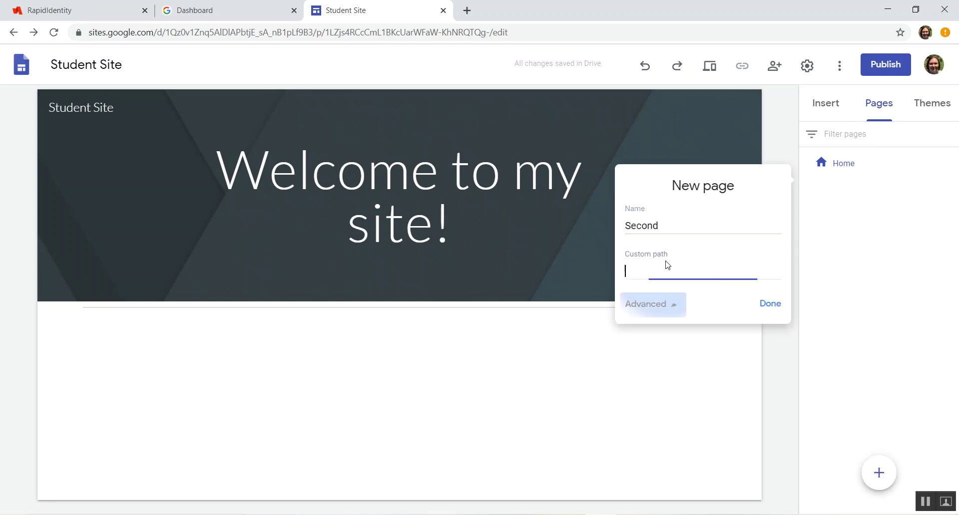
pyautogui.click(665, 305)
pyautogui.click(769, 257)
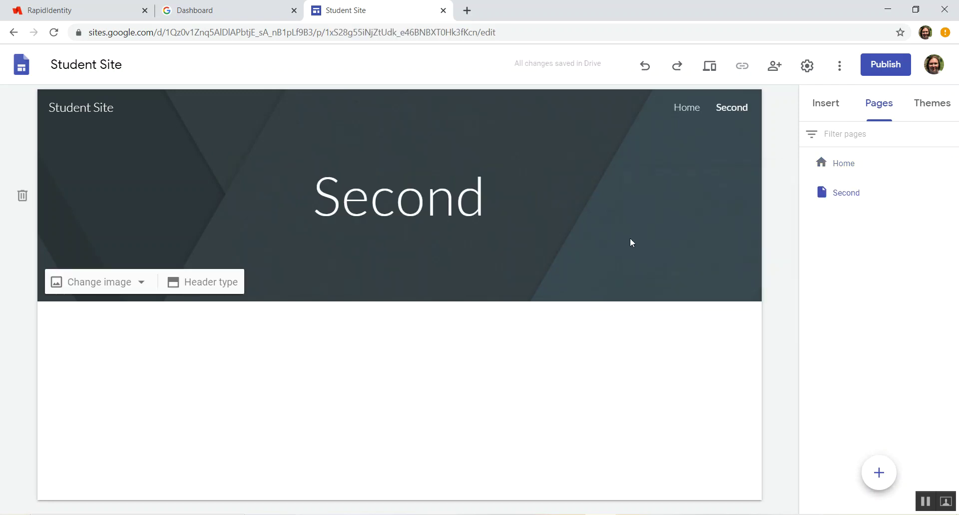
pyautogui.click(876, 472)
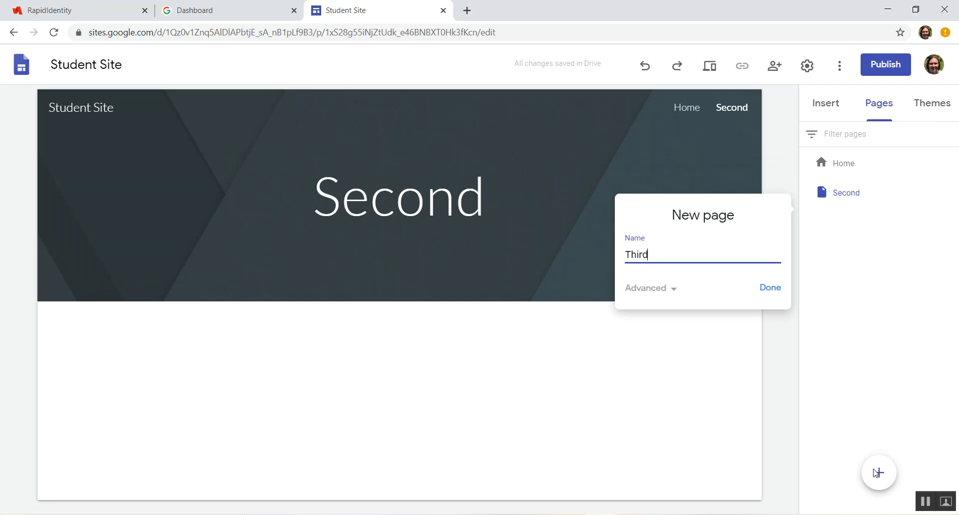
pyautogui.click(769, 287)
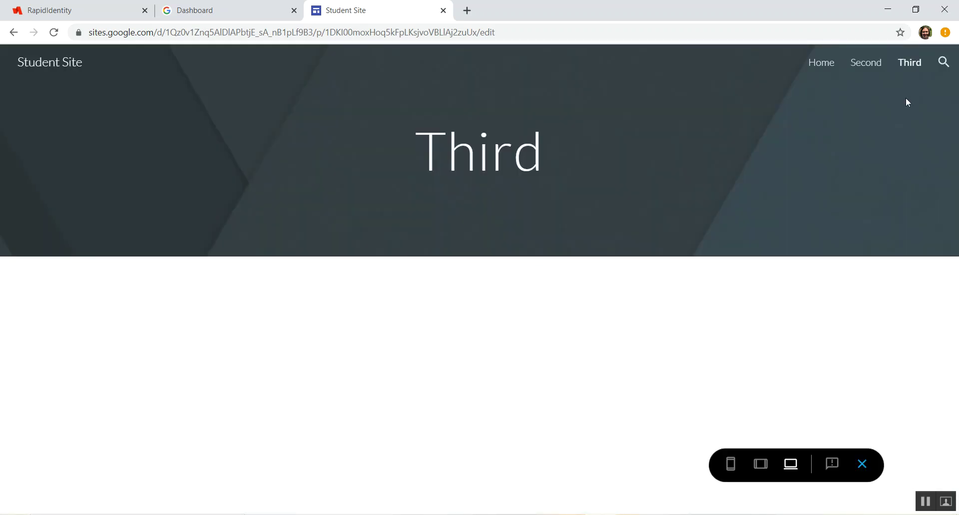
# - Preview the site, open the Second and Home pages from its navigation, and check the tablet and phone views
pyautogui.click(863, 65)
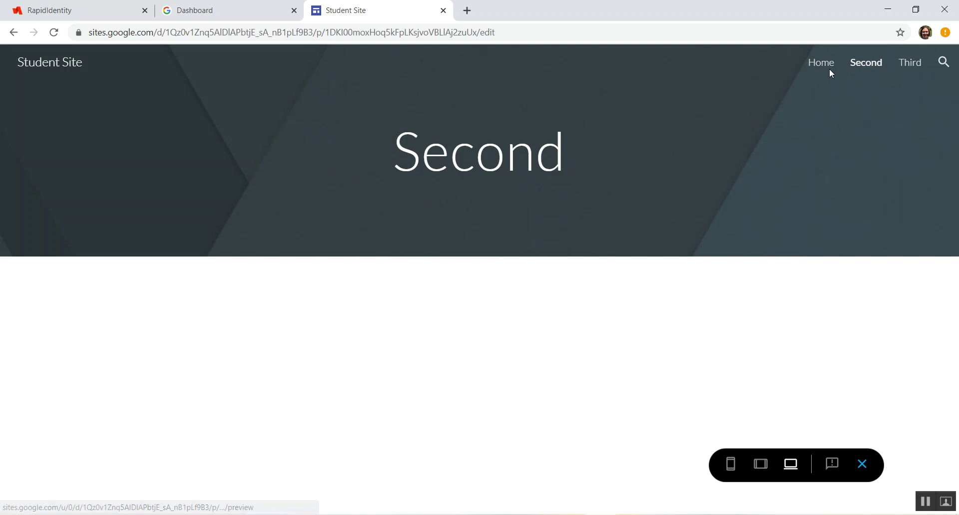
pyautogui.click(819, 66)
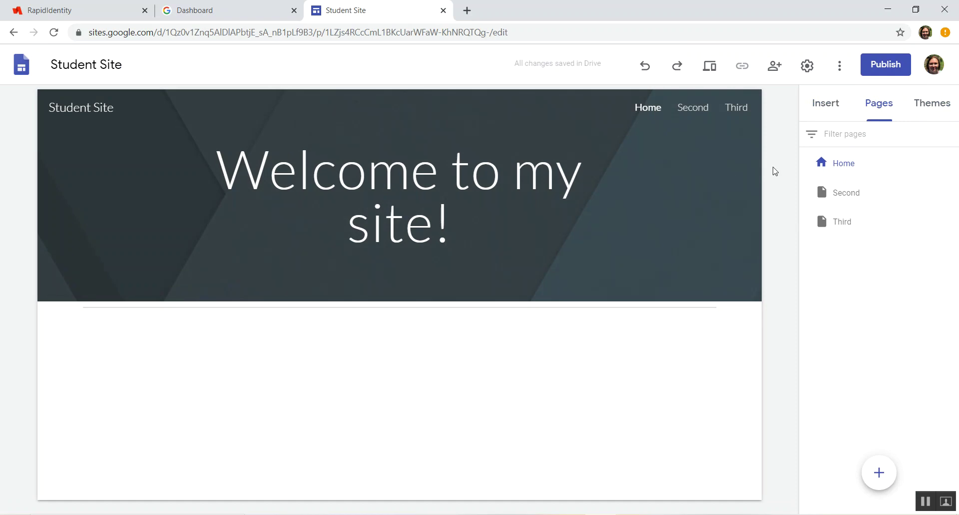
pyautogui.click(715, 63)
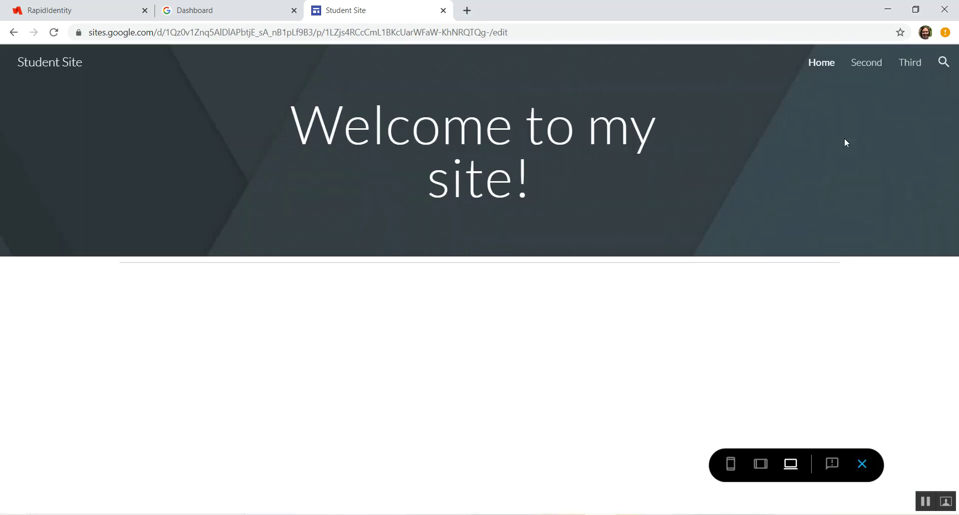
pyautogui.click(759, 464)
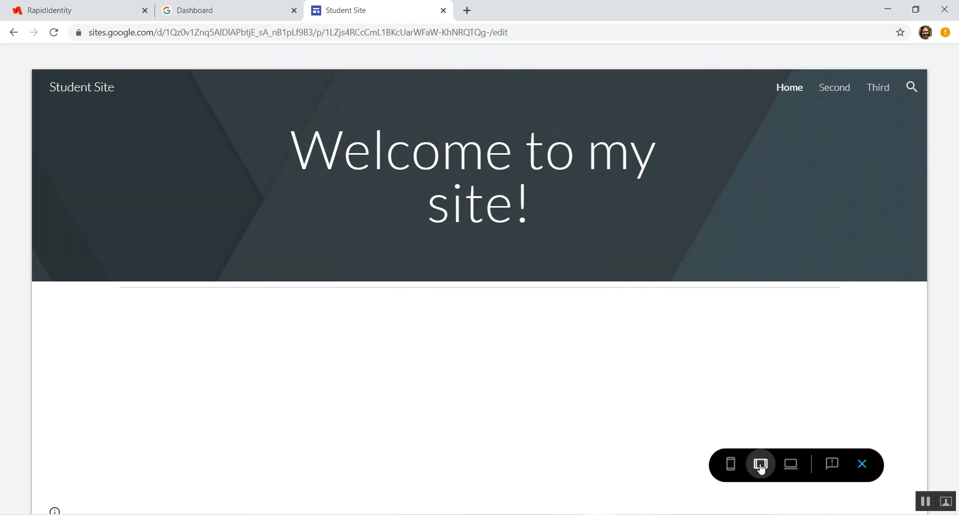
pyautogui.click(732, 465)
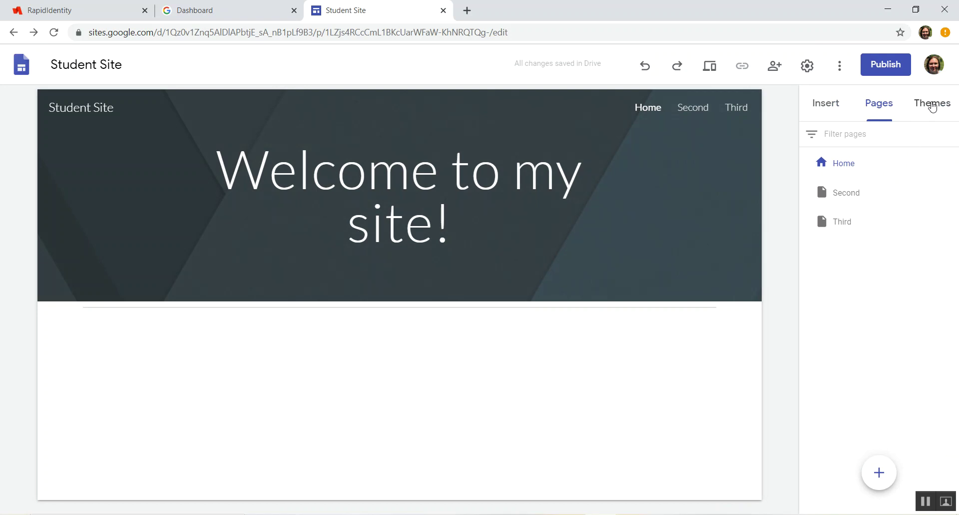
# - Try the Simple theme's pink, green, purple and black colours, and switch it to a bolder font style
pyautogui.click(931, 106)
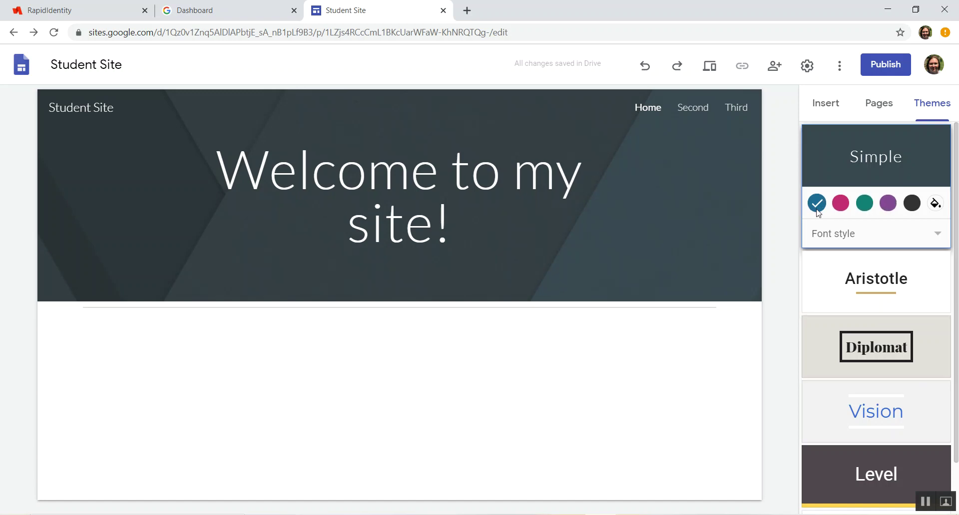
pyautogui.click(841, 204)
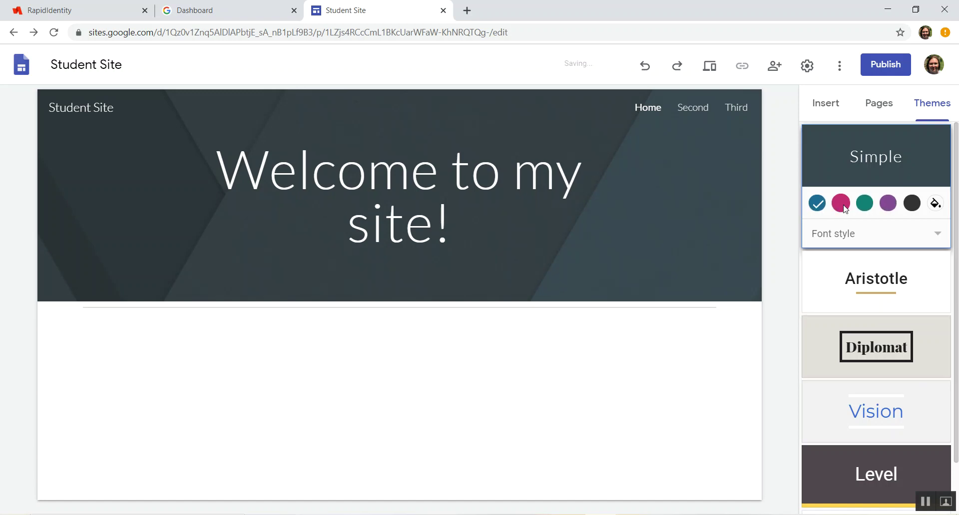
pyautogui.click(864, 204)
pyautogui.click(888, 204)
pyautogui.click(905, 204)
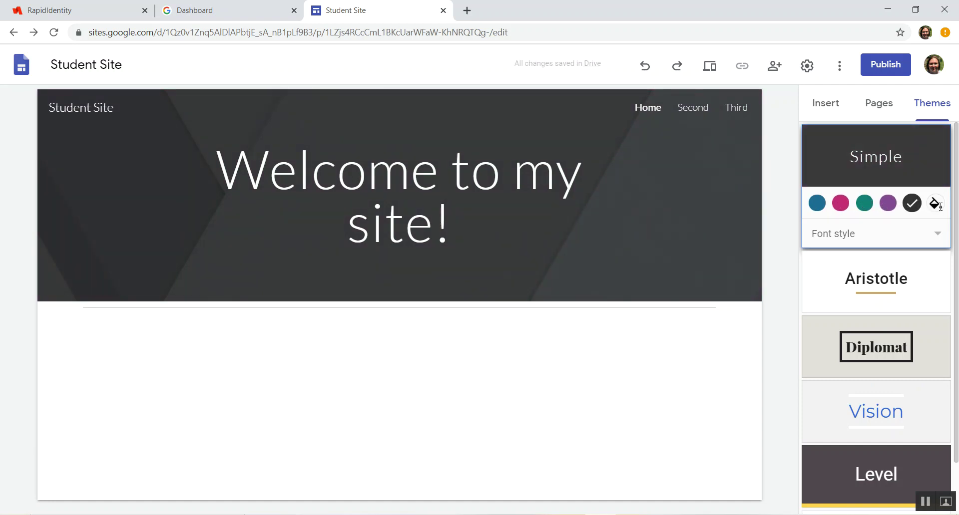
pyautogui.click(936, 203)
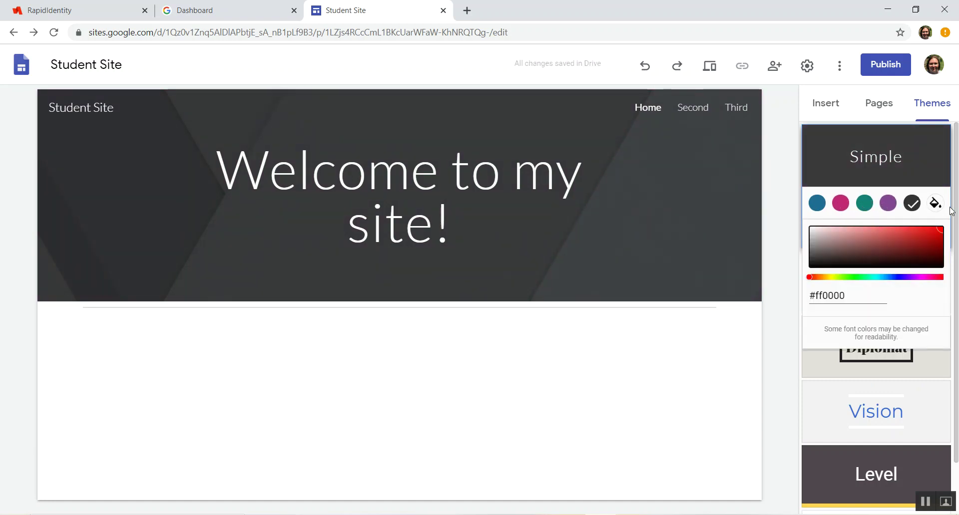
pyautogui.click(871, 160)
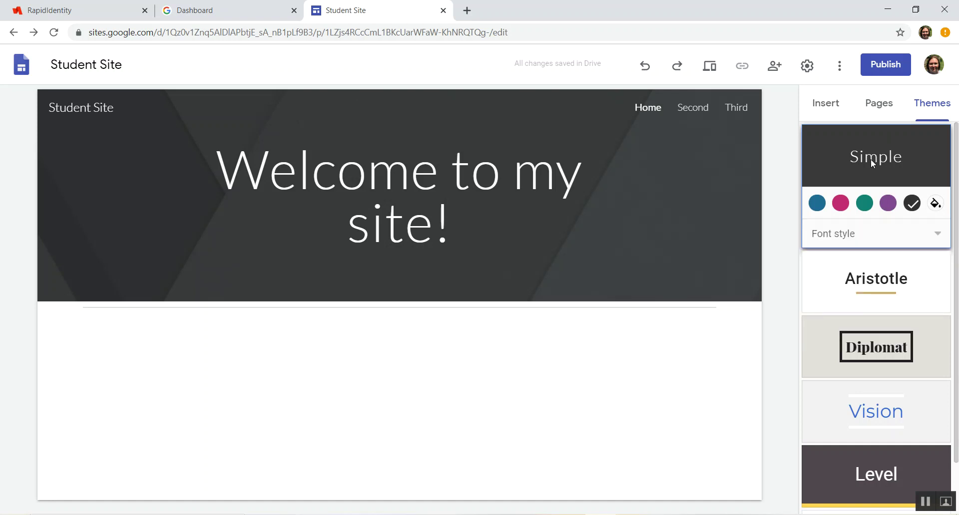
pyautogui.click(935, 235)
pyautogui.click(847, 299)
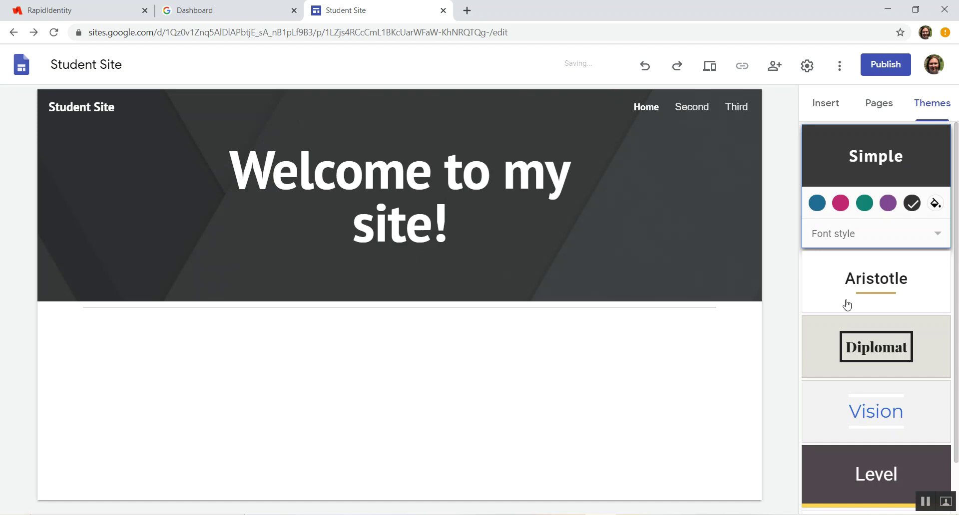
# - Try the Aristotle and Diplomat themes, and apply the Impression theme to the site
pyautogui.click(877, 293)
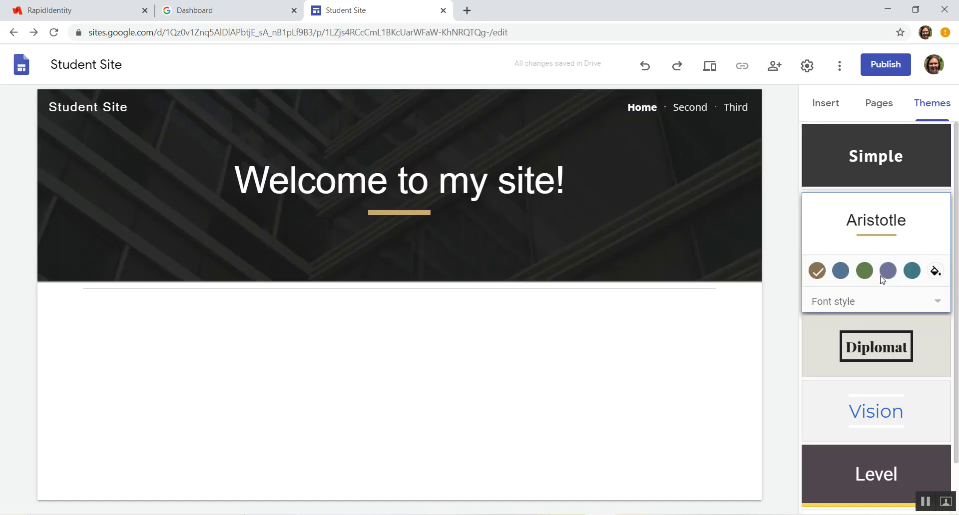
pyautogui.click(893, 356)
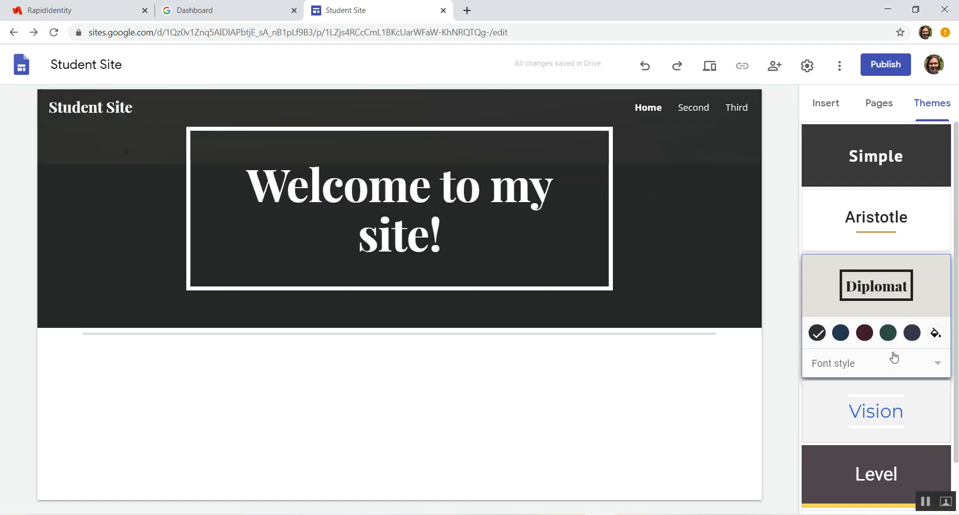
pyautogui.scroll(-1, 954, 186)
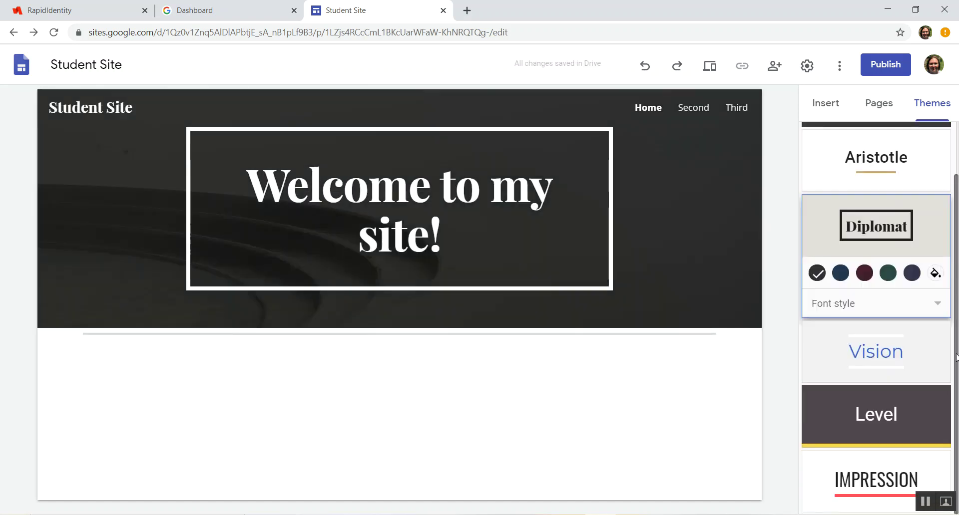
pyautogui.click(867, 479)
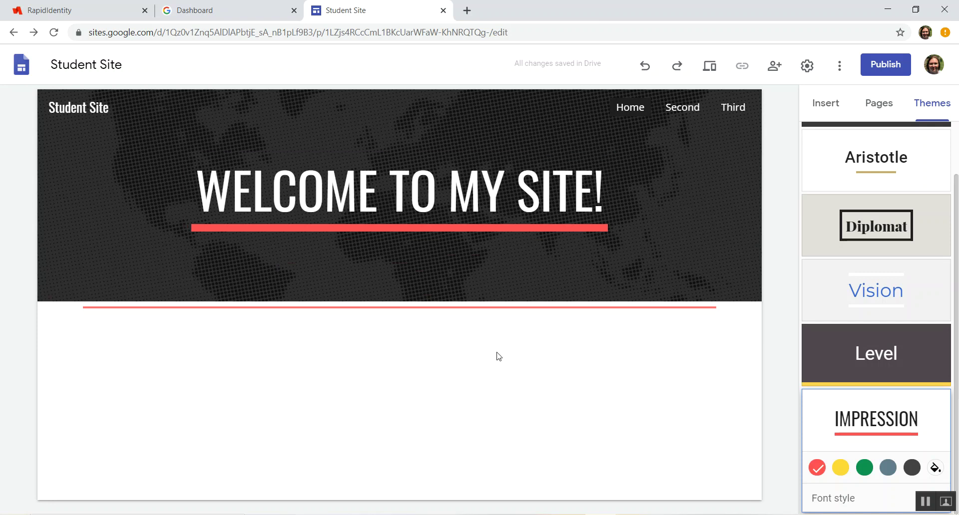
# - Examine the text style and alignment options available for the header title
pyautogui.click(492, 187)
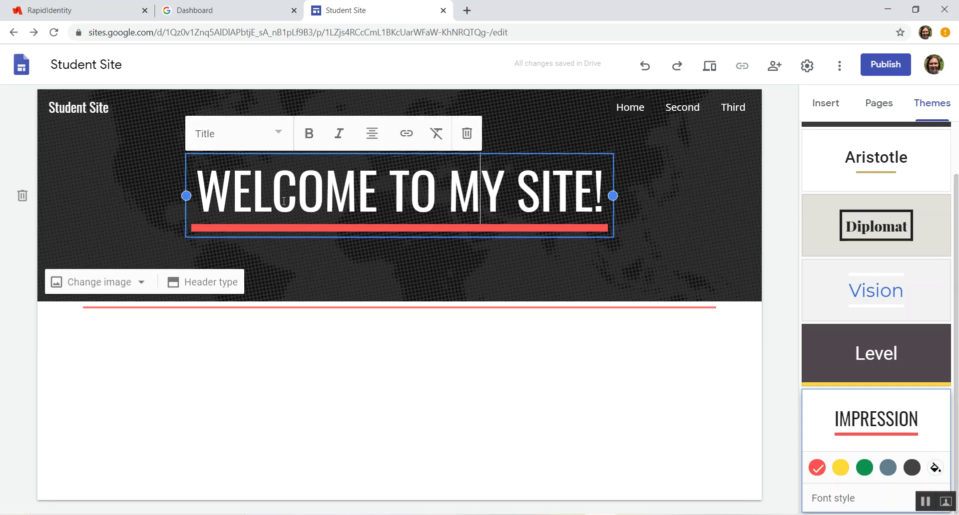
pyautogui.click(277, 133)
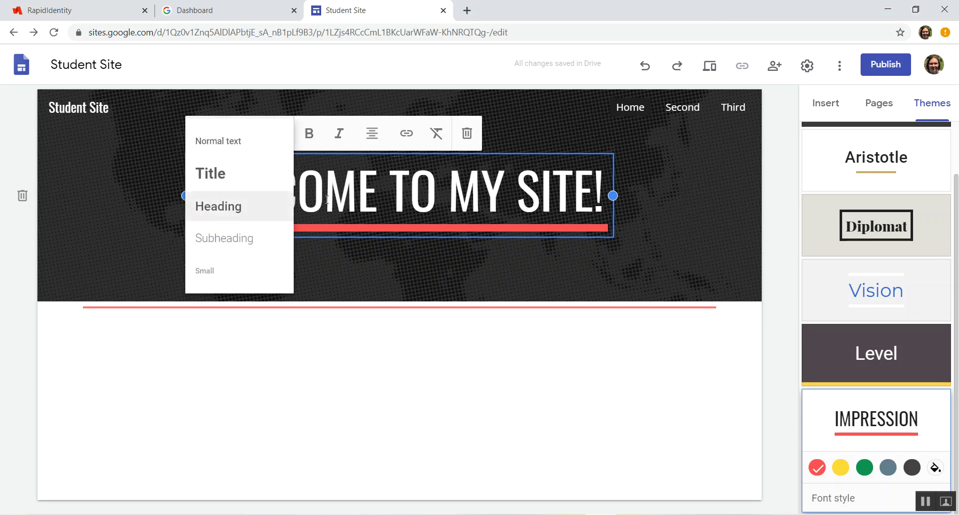
pyautogui.click(378, 206)
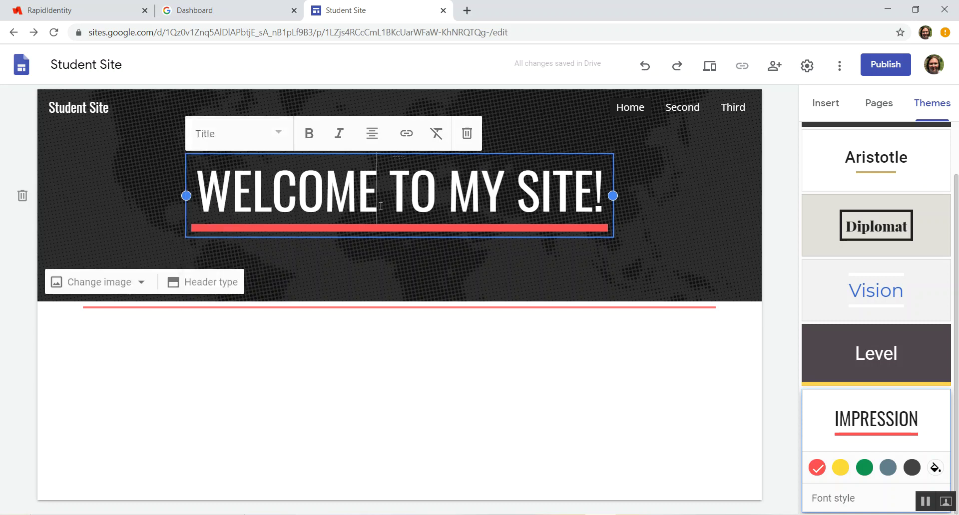
pyautogui.click(377, 136)
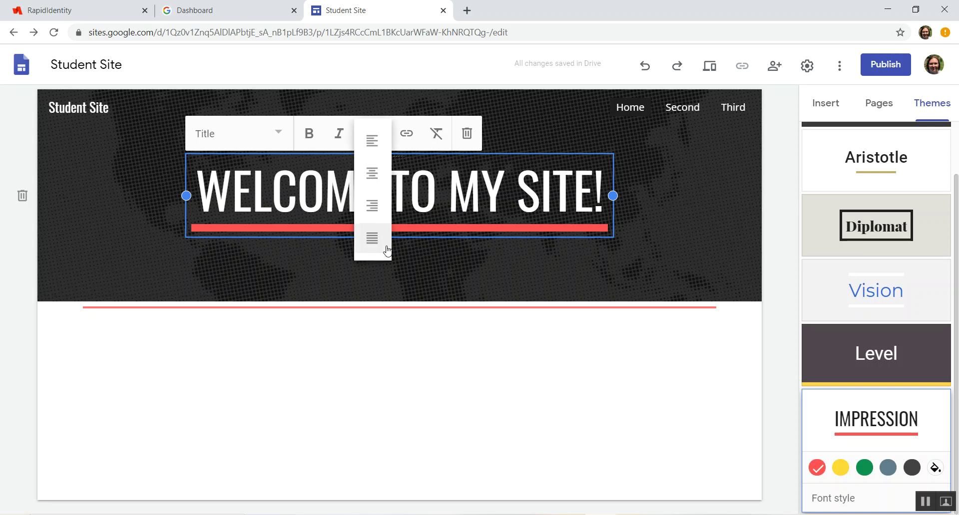
pyautogui.click(467, 201)
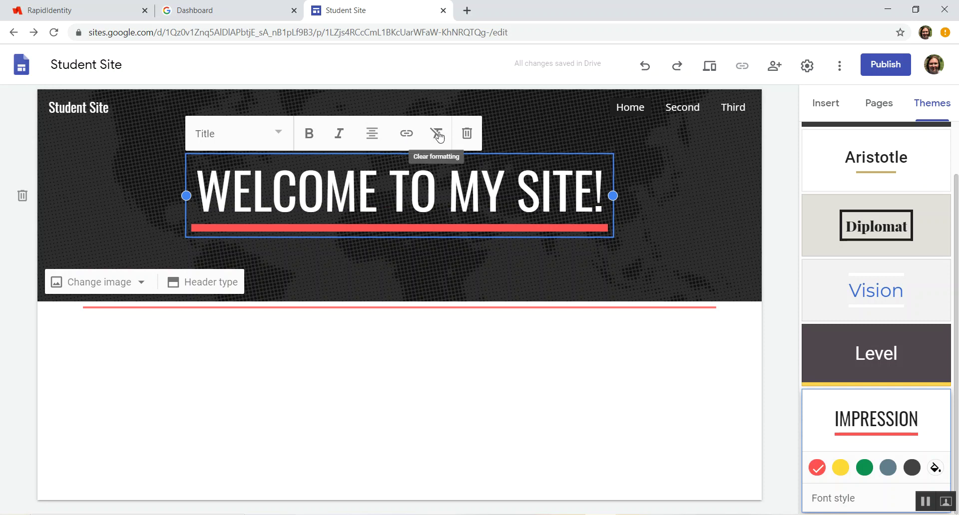
# - Select the entire header title text
pyautogui.click(601, 203)
pyautogui.moveTo(590, 204); pyautogui.dragTo(188, 208)
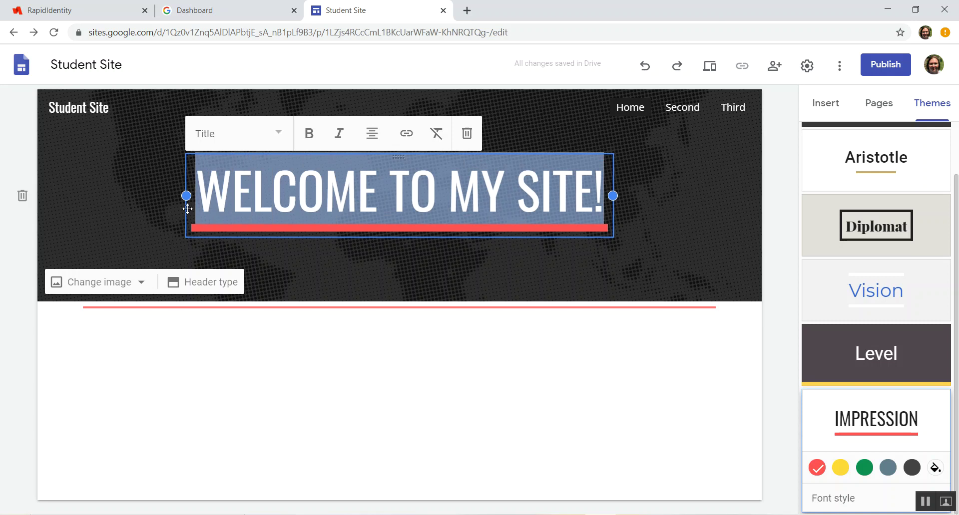